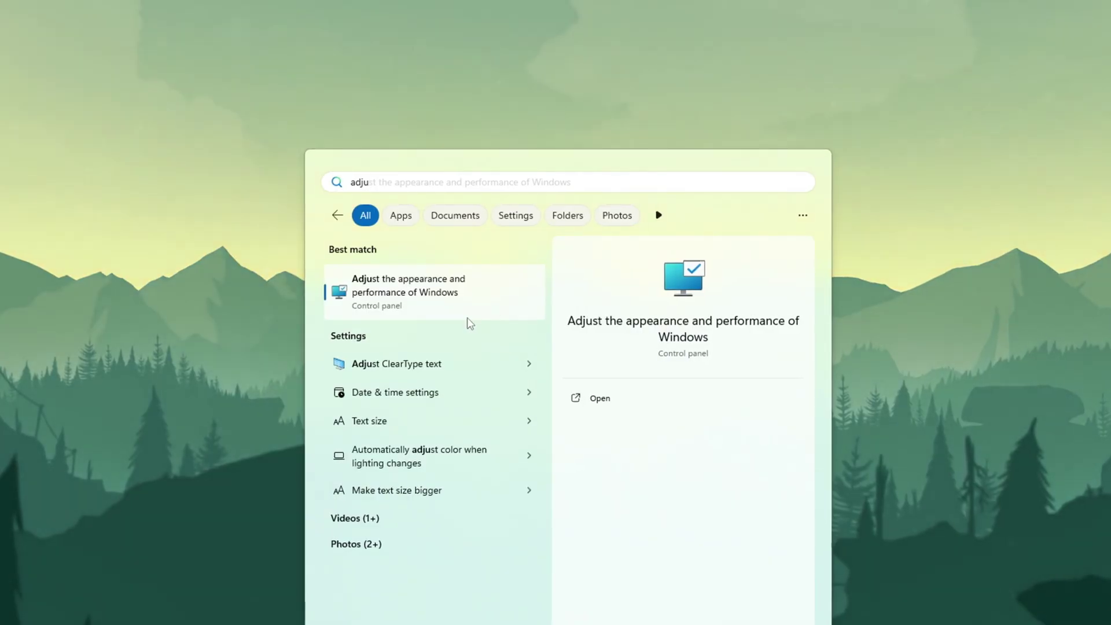
- Open the appearance and performance settings of Windows and adjust the visual effects for best performance
{"action": "left_click", "coordinate": [619, 406]}
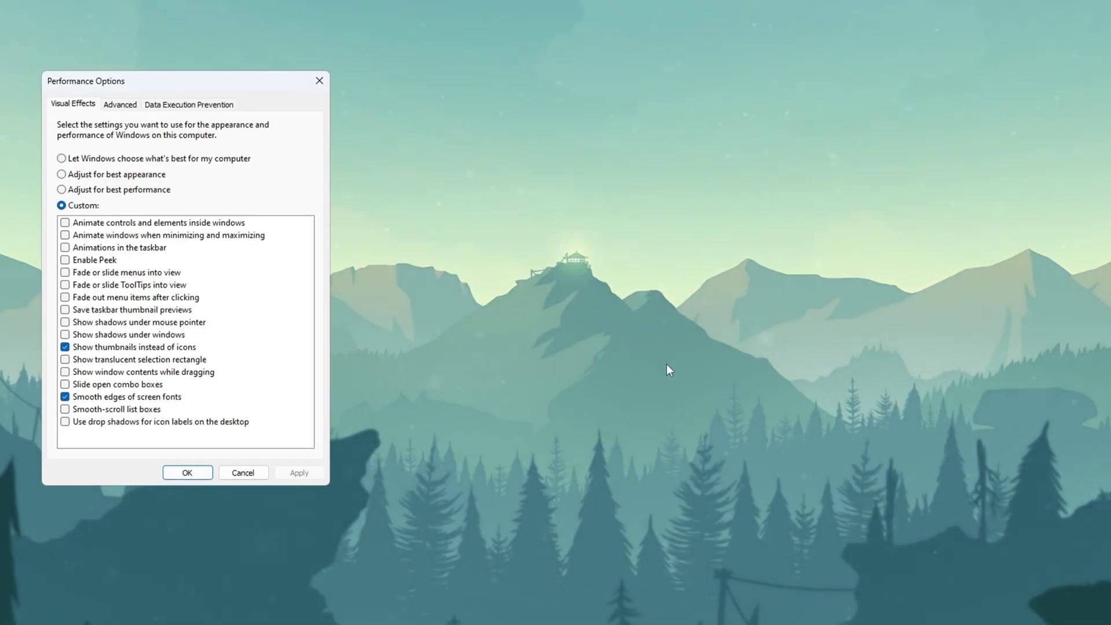
{"action": "left_click_drag", "start_coordinate": [219, 74], "coordinate": [504, 82]}
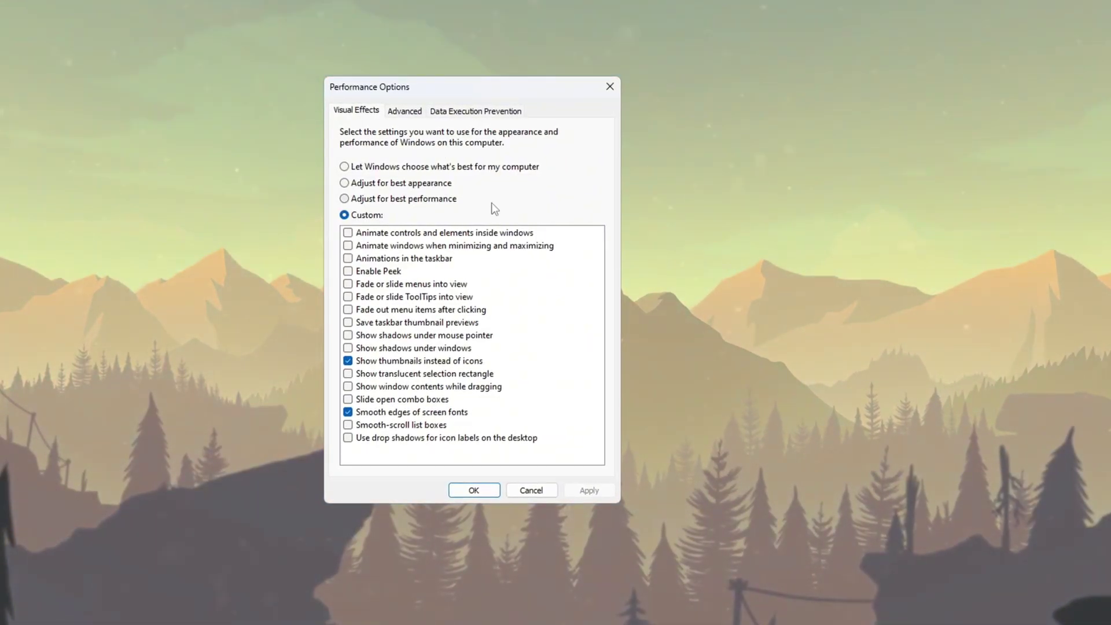
{"action": "left_click", "coordinate": [357, 199]}
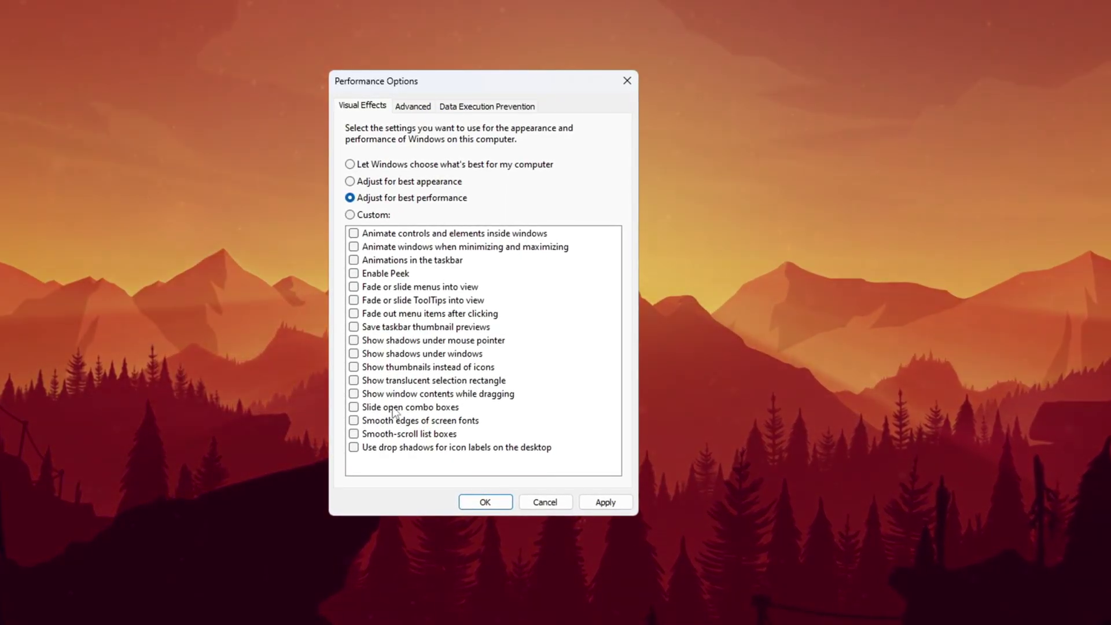
- Enable smooth edges of screen fonts and thumbnails instead of icons, apply the changes, and open the advanced performance options
{"action": "left_click", "coordinate": [352, 418]}
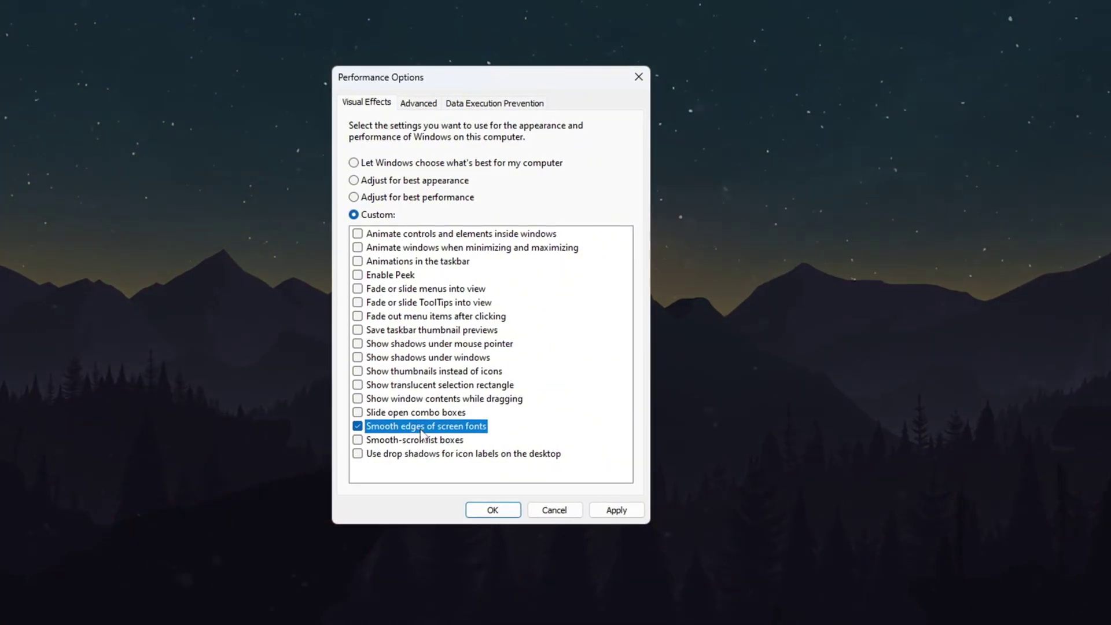
{"action": "left_click", "coordinate": [391, 374]}
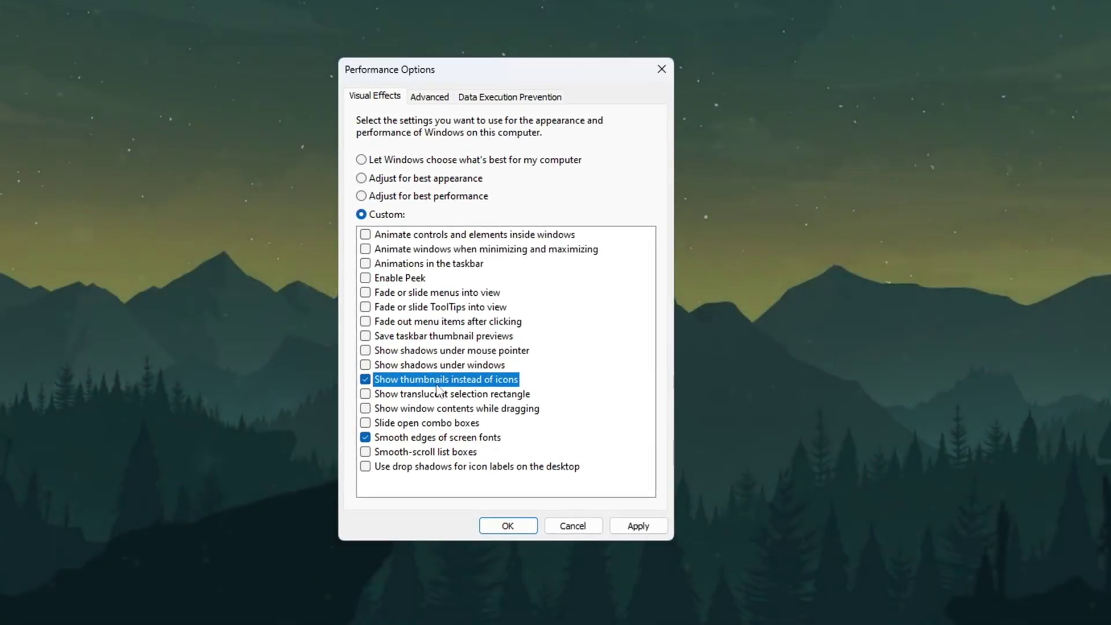
{"action": "left_click", "coordinate": [644, 528]}
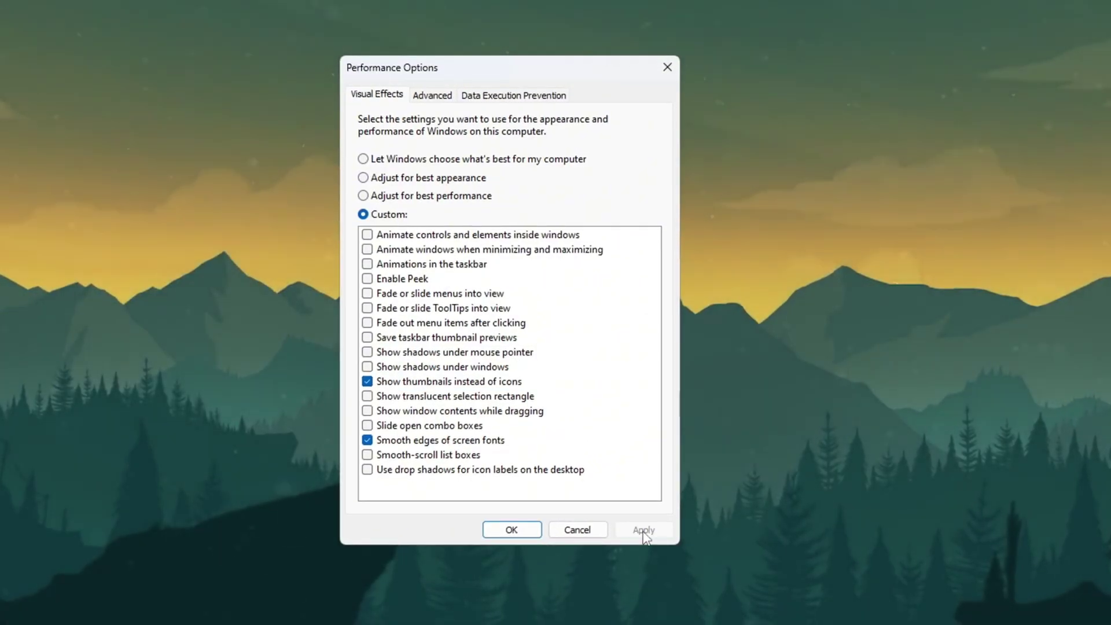
{"action": "left_click", "coordinate": [445, 93]}
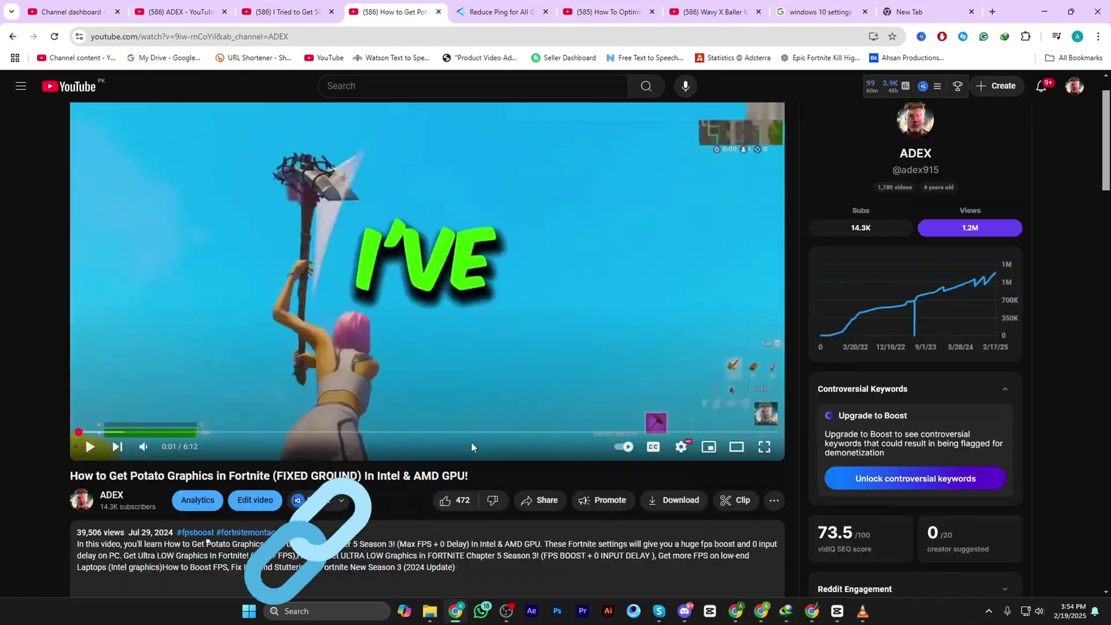
{"action": "scroll", "coordinate": [471, 442], "scroll_direction": "down", "scroll_amount": 4}
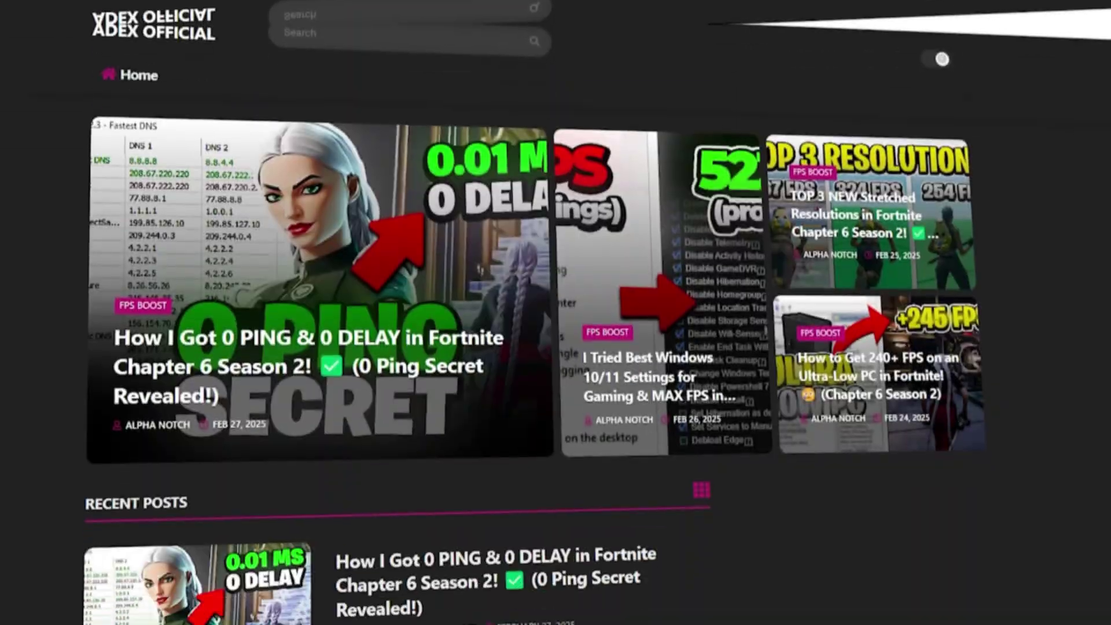
{"action": "scroll", "coordinate": [555, 312], "scroll_direction": "down", "scroll_amount": 7}
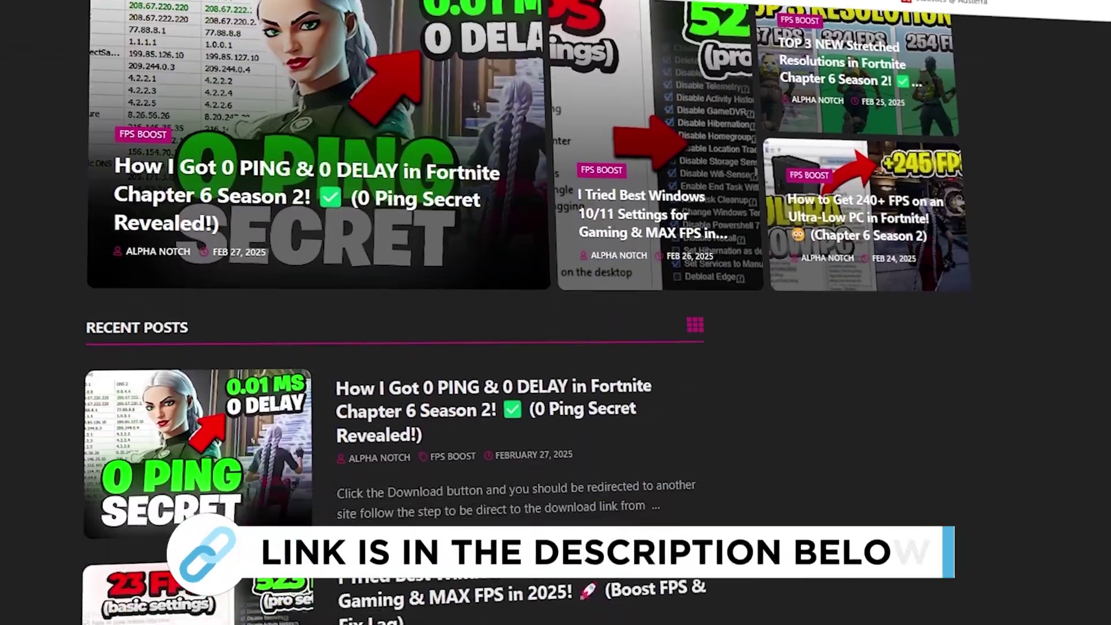
{"action": "scroll", "coordinate": [555, 313], "scroll_direction": "down", "scroll_amount": 8}
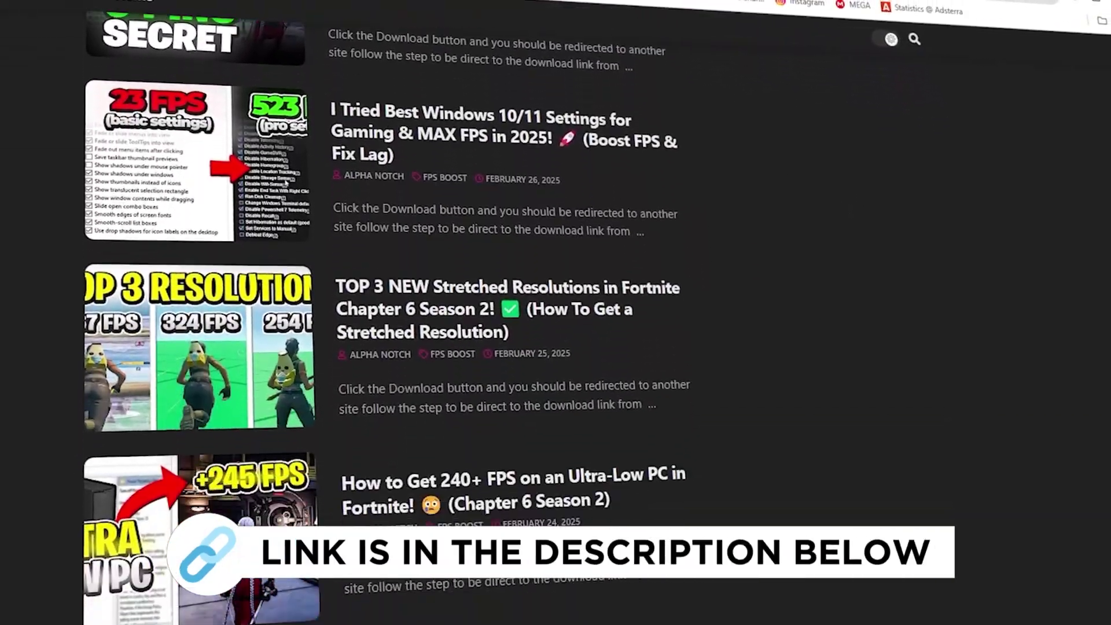
{"action": "scroll", "coordinate": [555, 312], "scroll_direction": "down", "scroll_amount": 3}
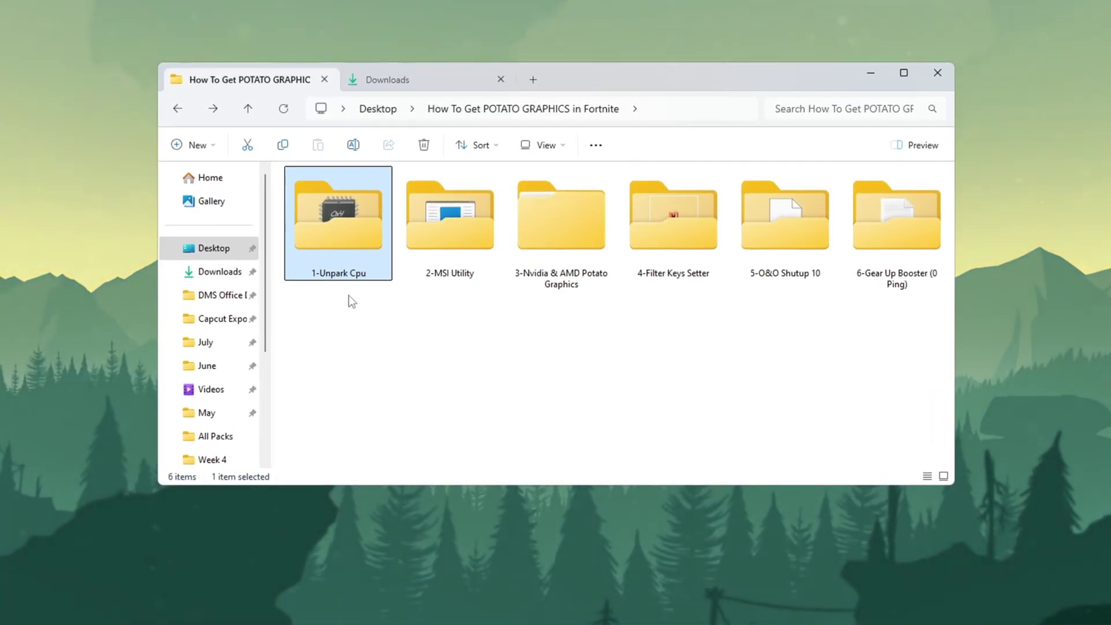
- Run UnparkCpu.exe from the 1-Unpark Cpu folder and unpark all CPU cores
{"action": "double_click", "coordinate": [343, 231]}
{"action": "left_click", "coordinate": [352, 190]}
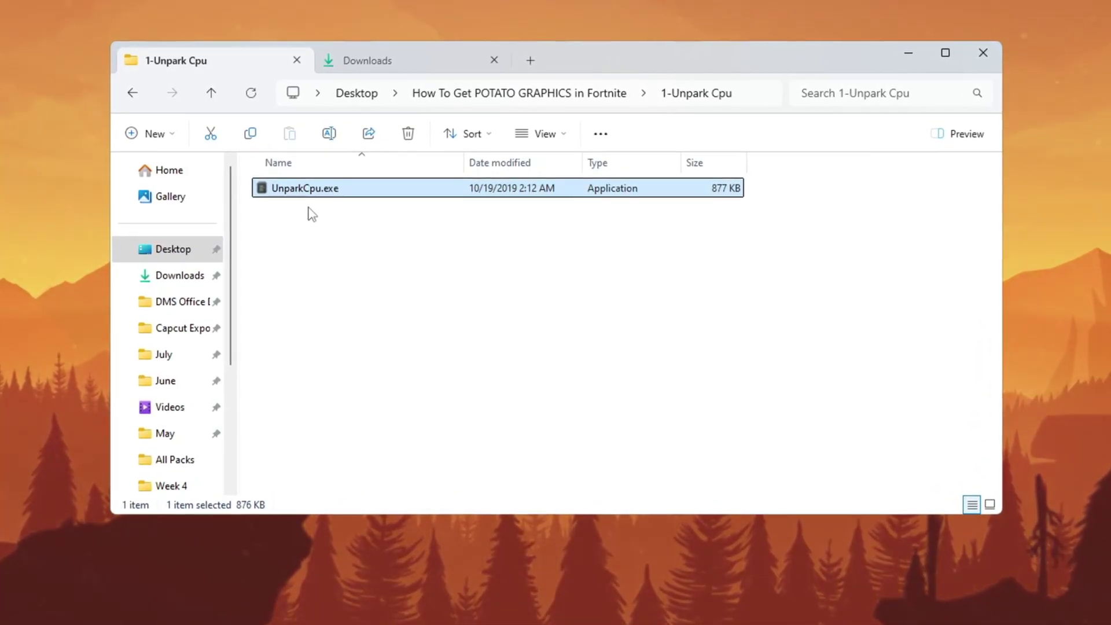
{"action": "right_click", "coordinate": [382, 191]}
{"action": "left_click", "coordinate": [442, 292]}
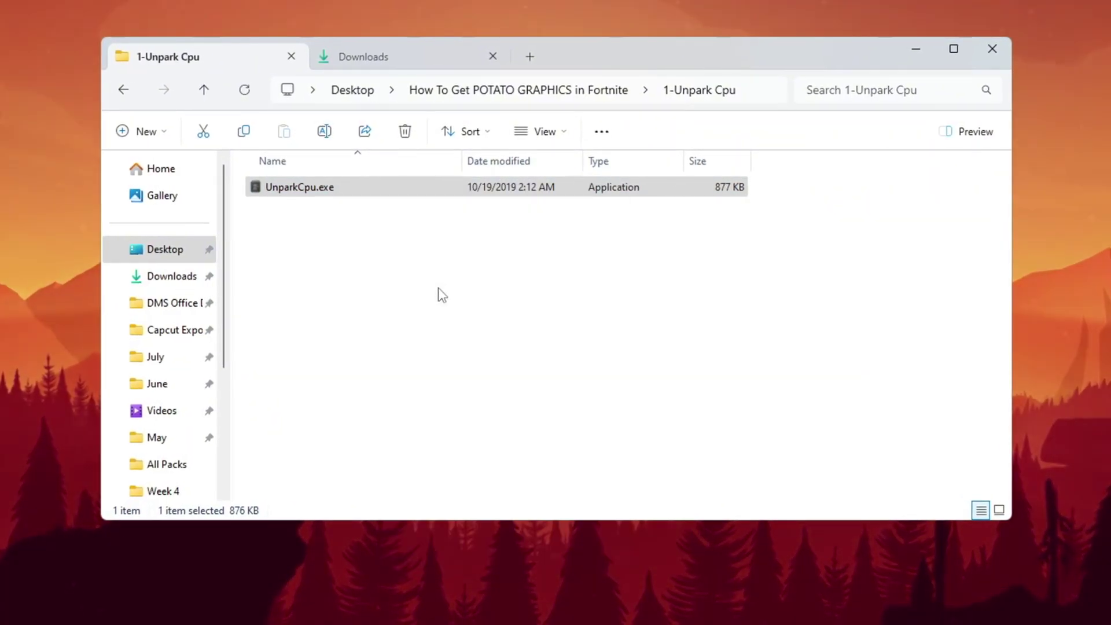
{"action": "left_click", "coordinate": [922, 51]}
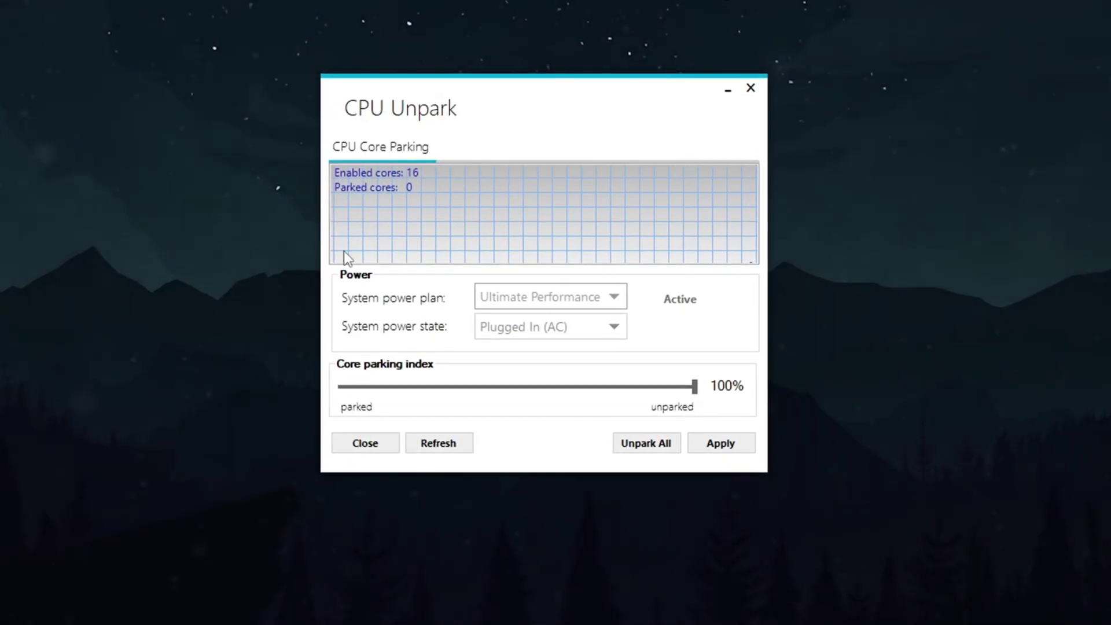
{"action": "left_click", "coordinate": [664, 448]}
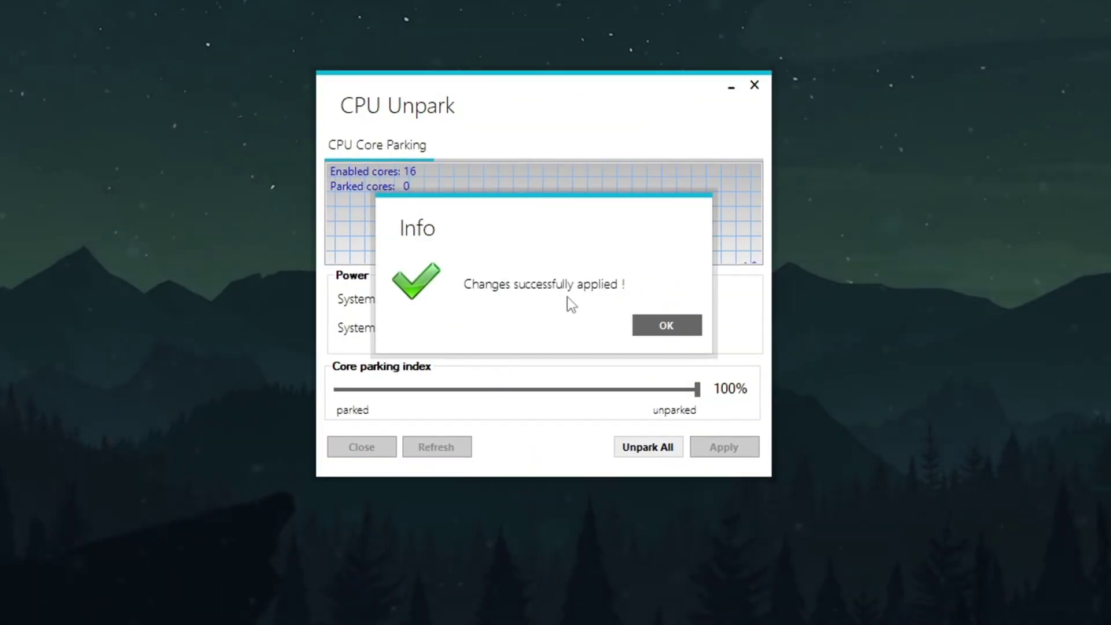
{"action": "left_click", "coordinate": [665, 325]}
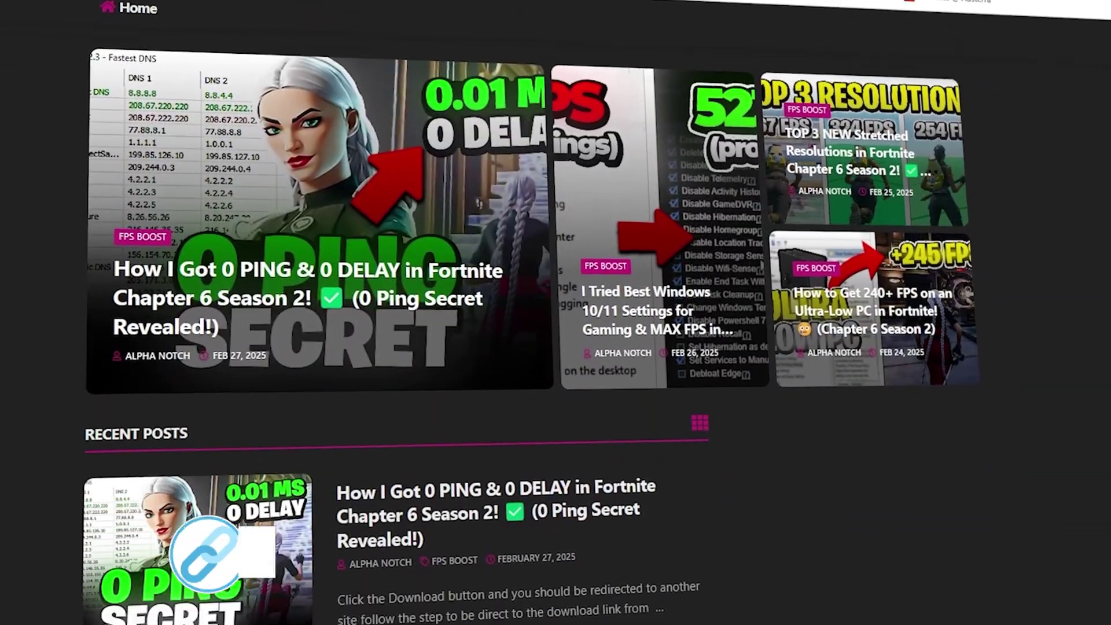
{"action": "scroll", "coordinate": [555, 313], "scroll_direction": "down", "scroll_amount": 8}
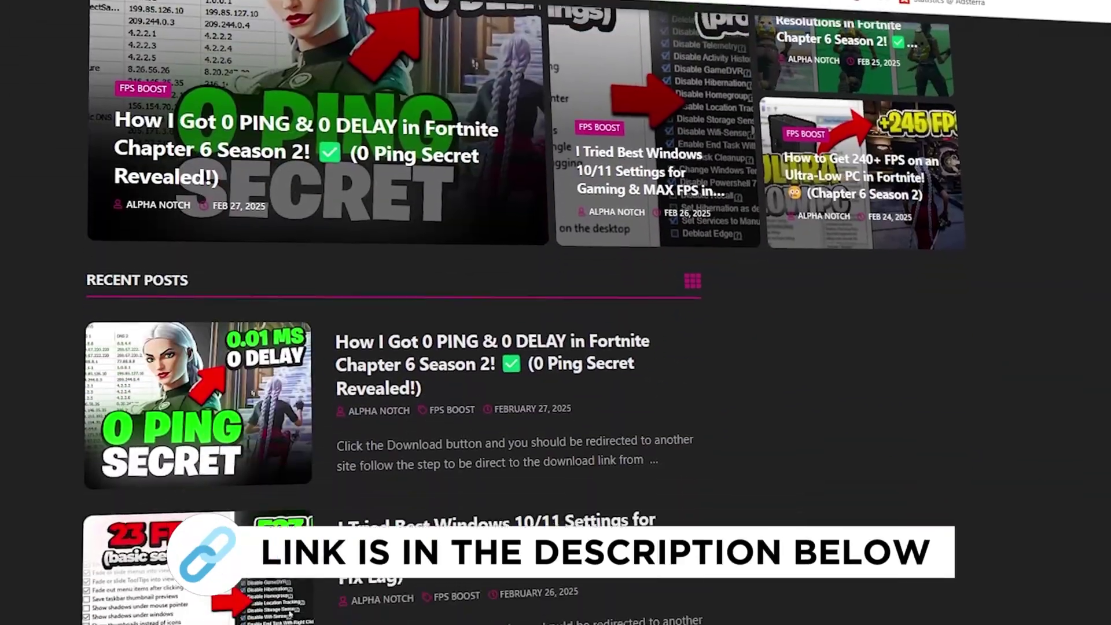
{"action": "scroll", "coordinate": [556, 312], "scroll_direction": "down", "scroll_amount": 12}
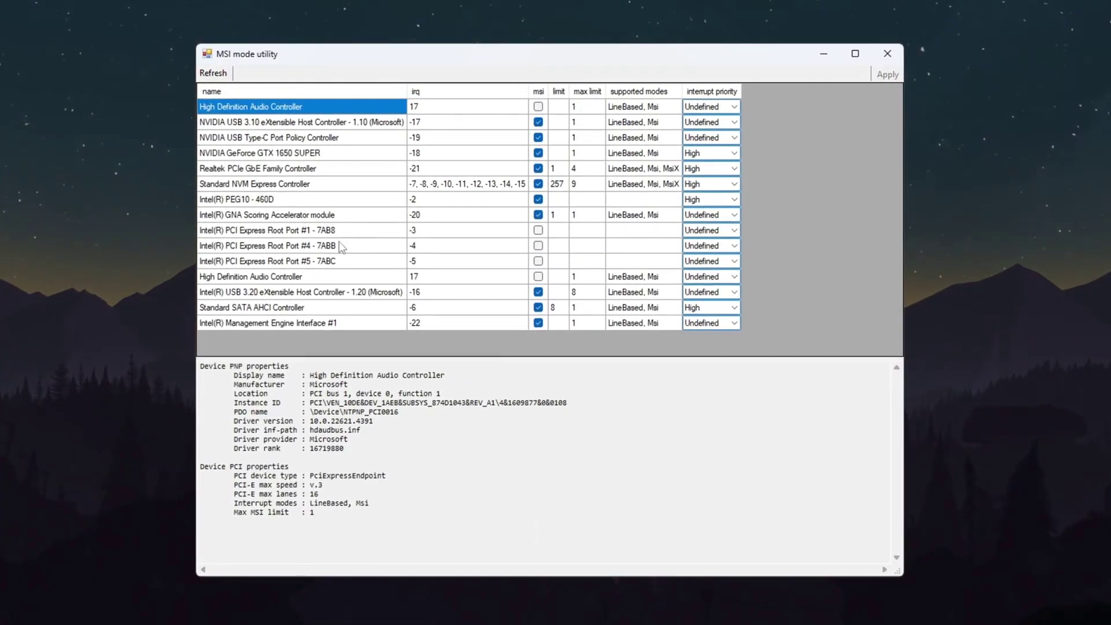
- Set the interrupt priority of the NVIDIA GeForce GTX 1650 SUPER and the Intel(R) PEG10 - 460D to High
{"action": "left_click", "coordinate": [266, 154]}
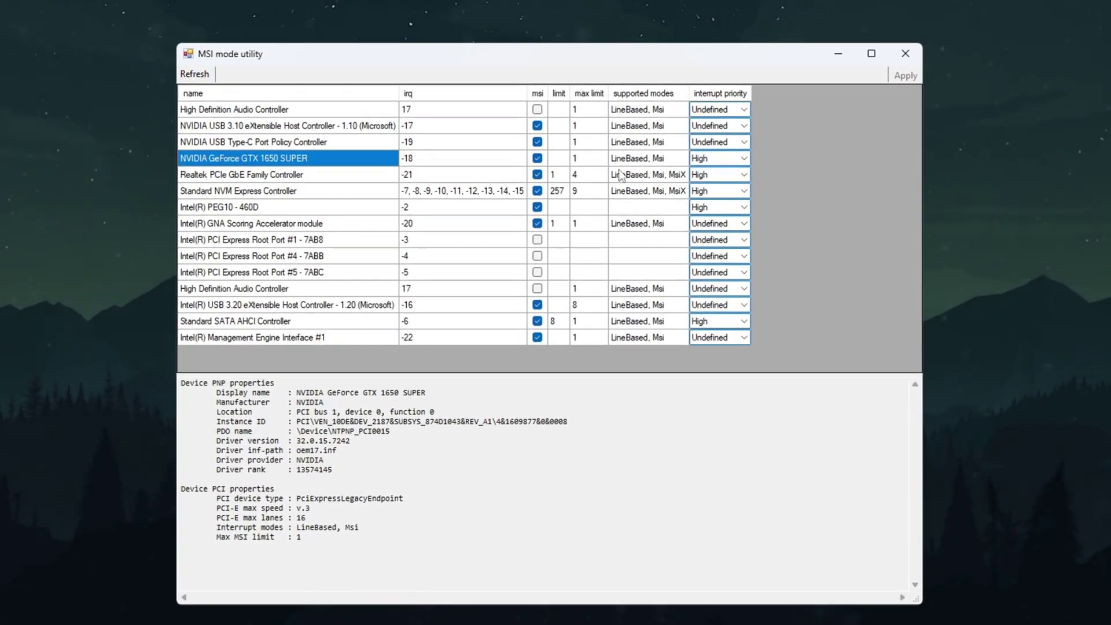
{"action": "left_click", "coordinate": [745, 159]}
{"action": "left_click", "coordinate": [715, 200]}
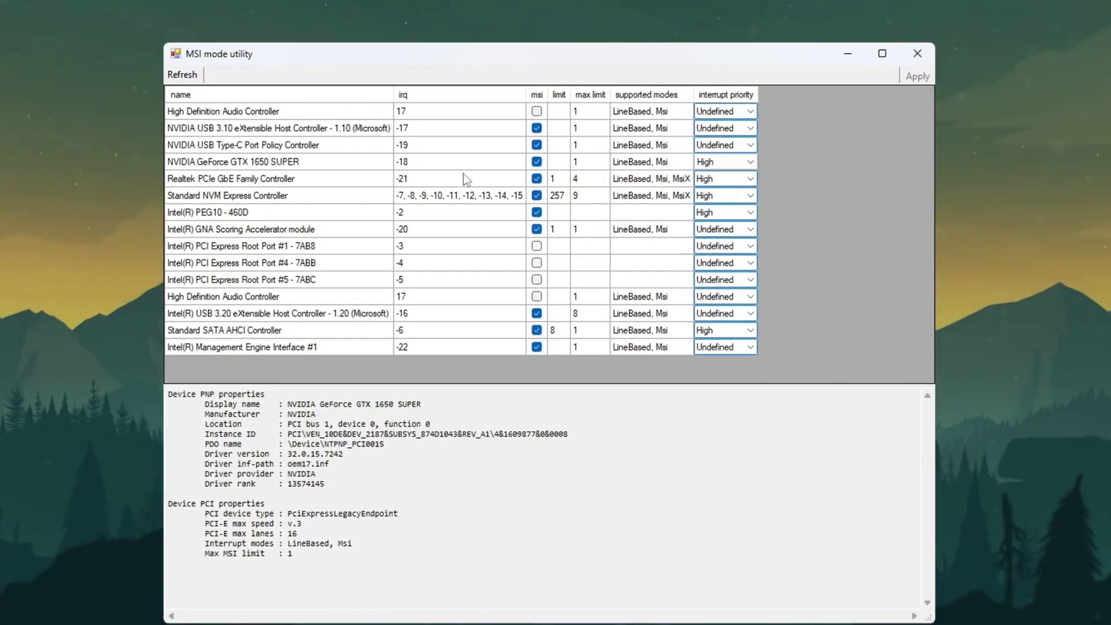
{"action": "left_click", "coordinate": [277, 213]}
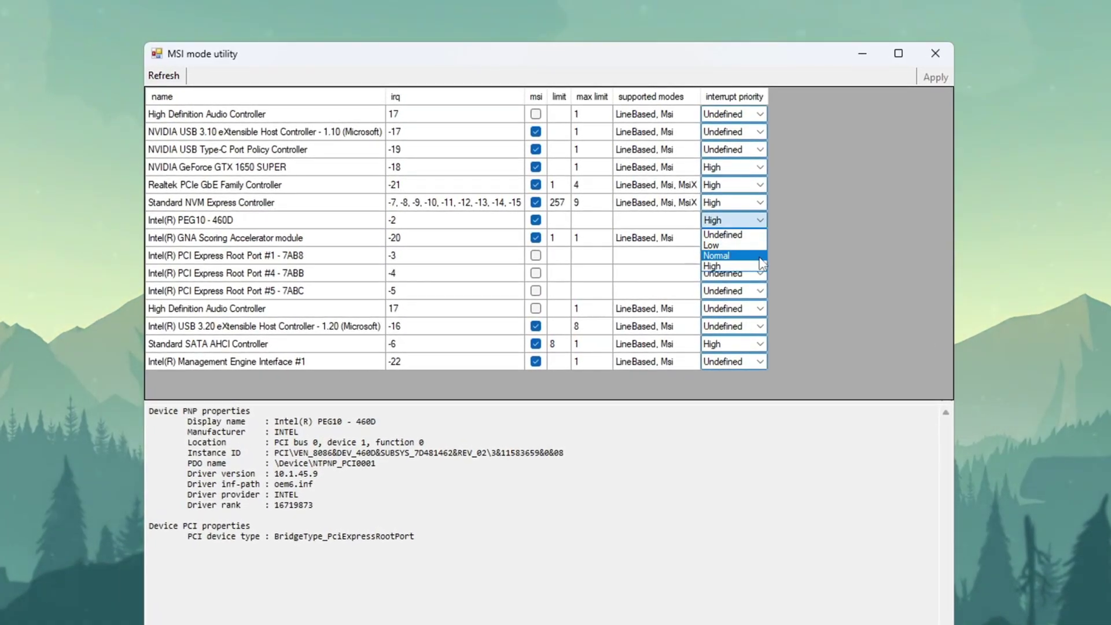
{"action": "left_click", "coordinate": [759, 266]}
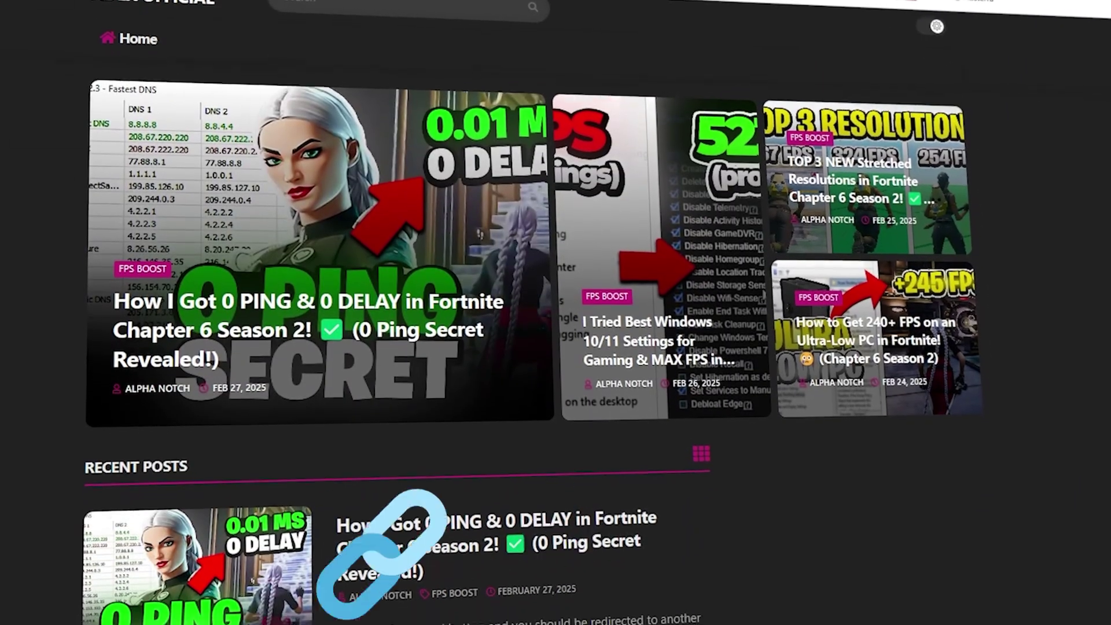
{"action": "scroll", "coordinate": [555, 312], "scroll_direction": "down", "scroll_amount": 8}
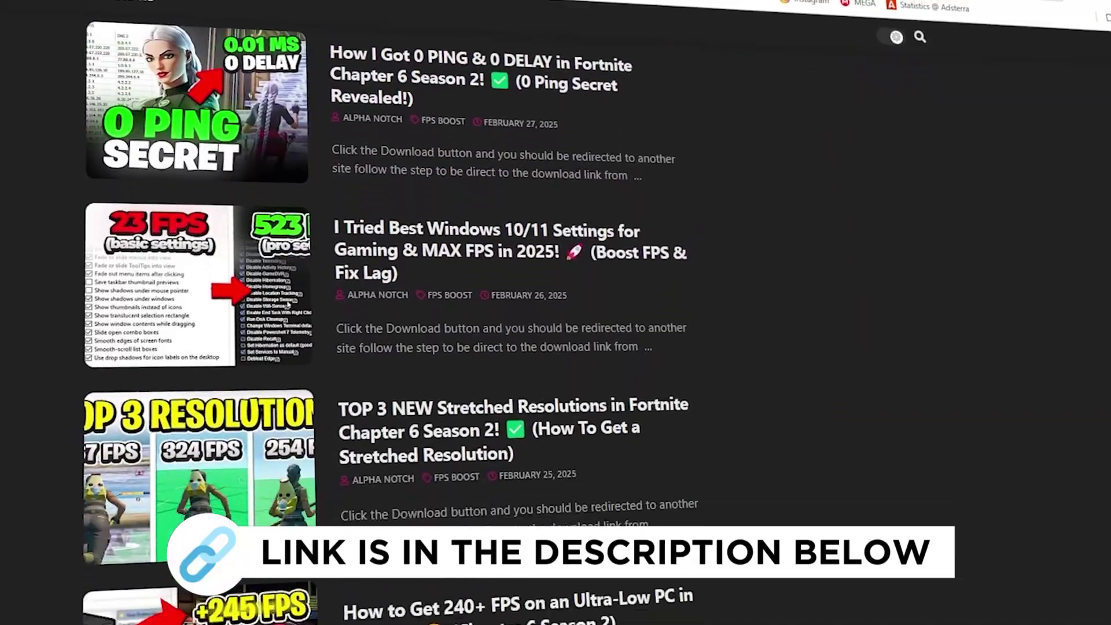
{"action": "scroll", "coordinate": [287, 304], "scroll_direction": "down", "scroll_amount": 8}
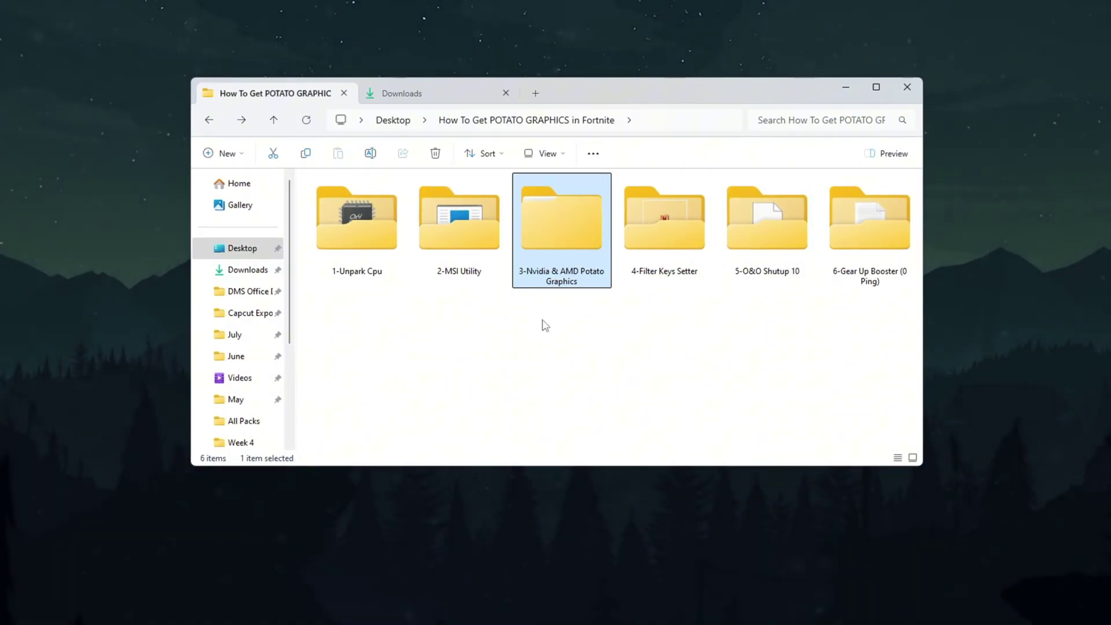
- Open the NVIDIA Potato Graphics folder inside 3-Nvidia & AMD Potato Graphics and select nvidiaProfileInspector.exe
{"action": "double_click", "coordinate": [557, 238]}
{"action": "key", "text": "Up"}
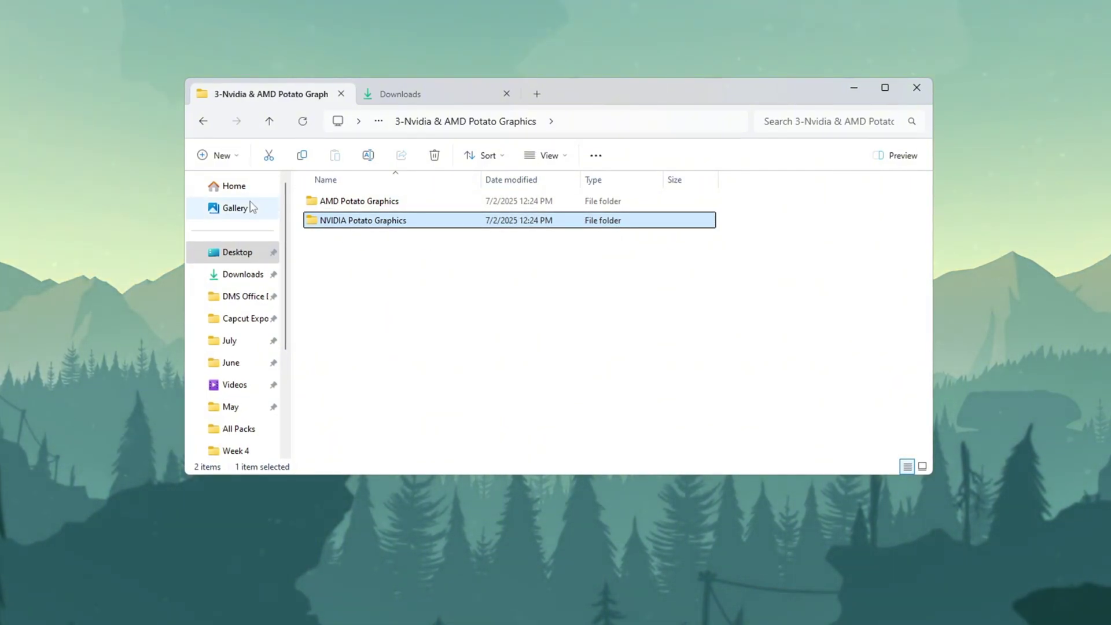
{"action": "double_click", "coordinate": [431, 225]}
{"action": "left_click_drag", "start_coordinate": [441, 287], "coordinate": [480, 209]}
{"action": "left_click", "coordinate": [373, 225]}
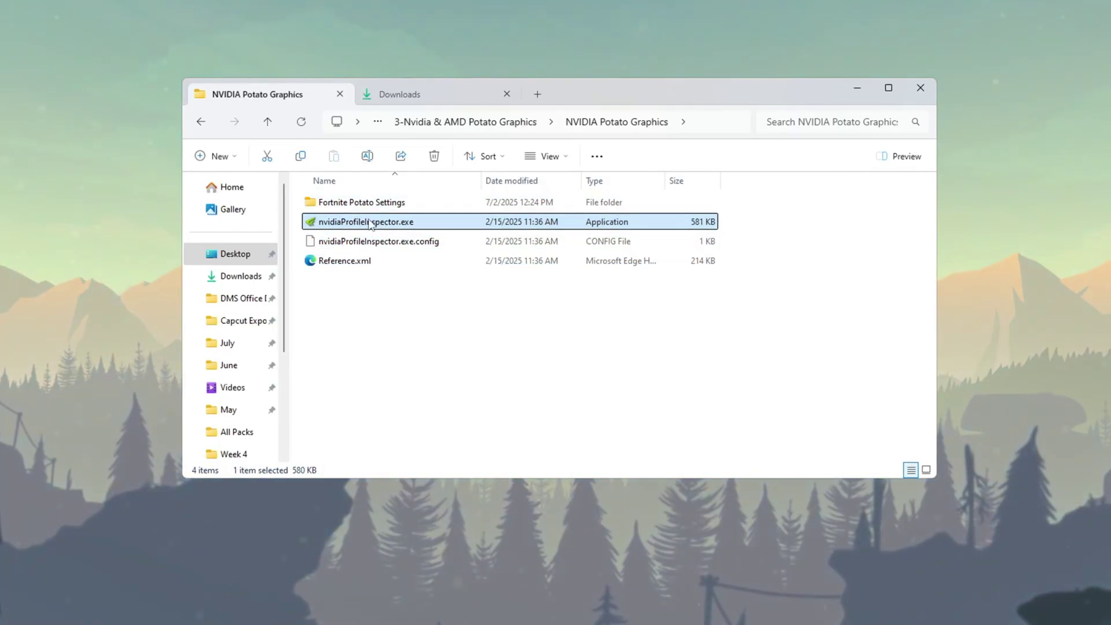
- View the contents of the Fortnite Potato Settings folder and return to NVIDIA Potato Graphics
{"action": "left_click", "coordinate": [396, 206]}
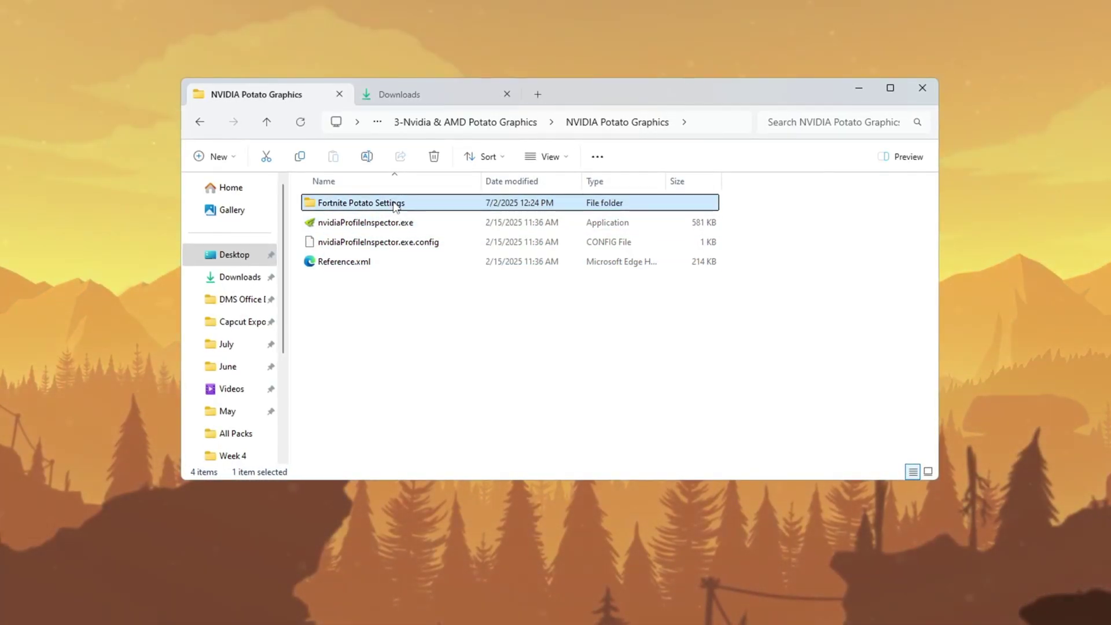
{"action": "double_click", "coordinate": [323, 209]}
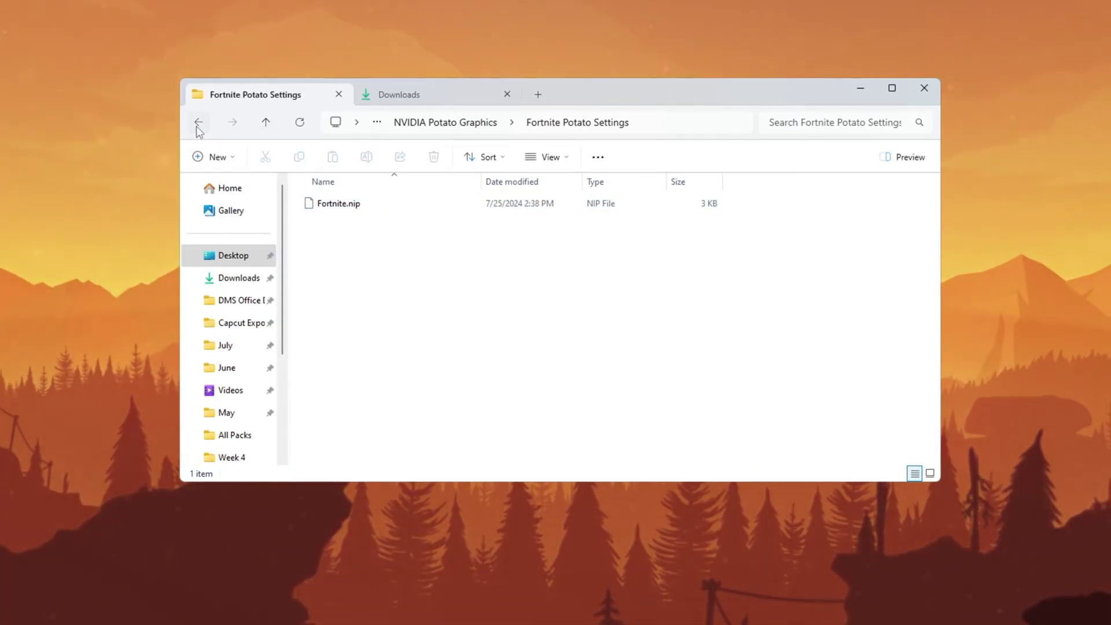
{"action": "left_click", "coordinate": [198, 121]}
- Launch nvidiaProfileInspector.exe, search the profiles for "fort", and load the Fortnite profile
{"action": "left_click", "coordinate": [388, 225]}
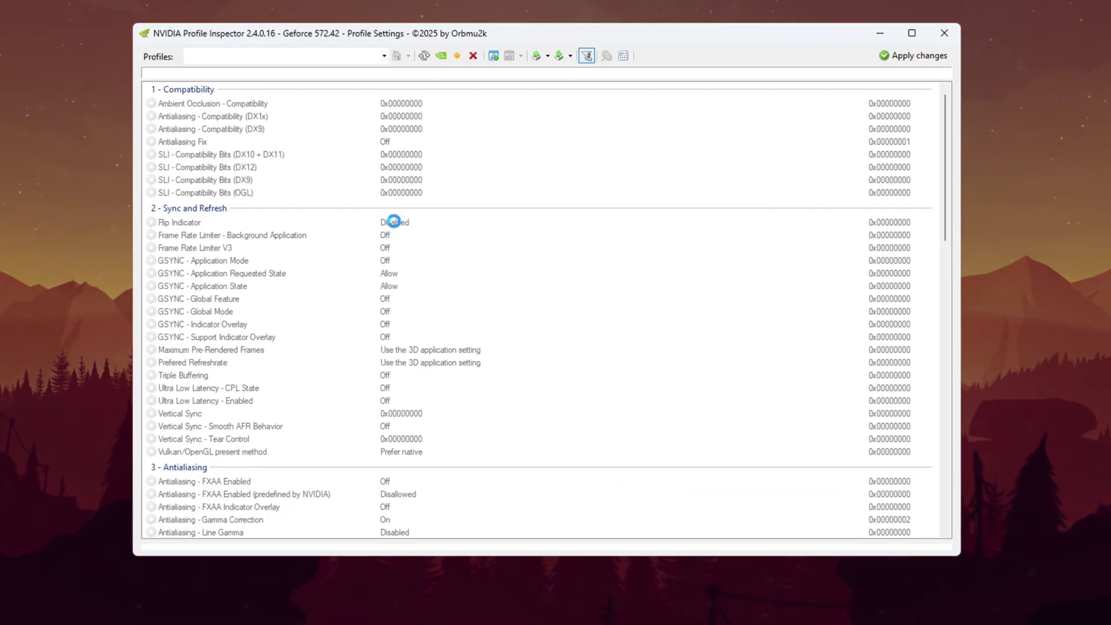
{"action": "type", "text": "fort"}
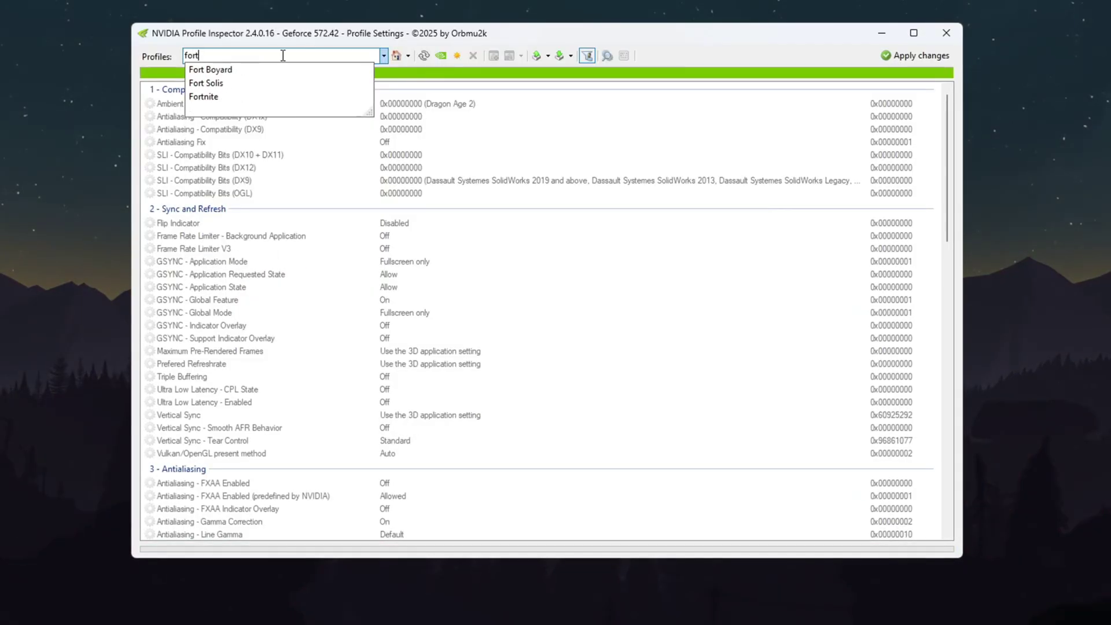
{"action": "left_click", "coordinate": [286, 98]}
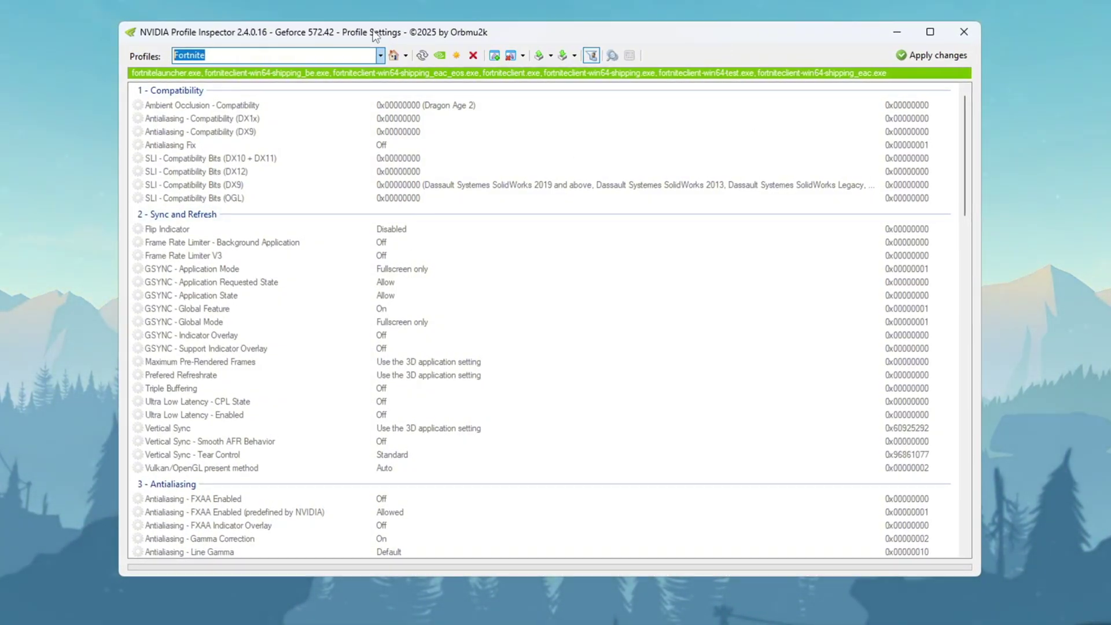
- Import Fortnite.nip from the NVIDIA Potato Graphics folder's Fortnite Potato Settings into Profile Inspector and apply the changes to the Fortnite profile
{"action": "left_click", "coordinate": [618, 73]}
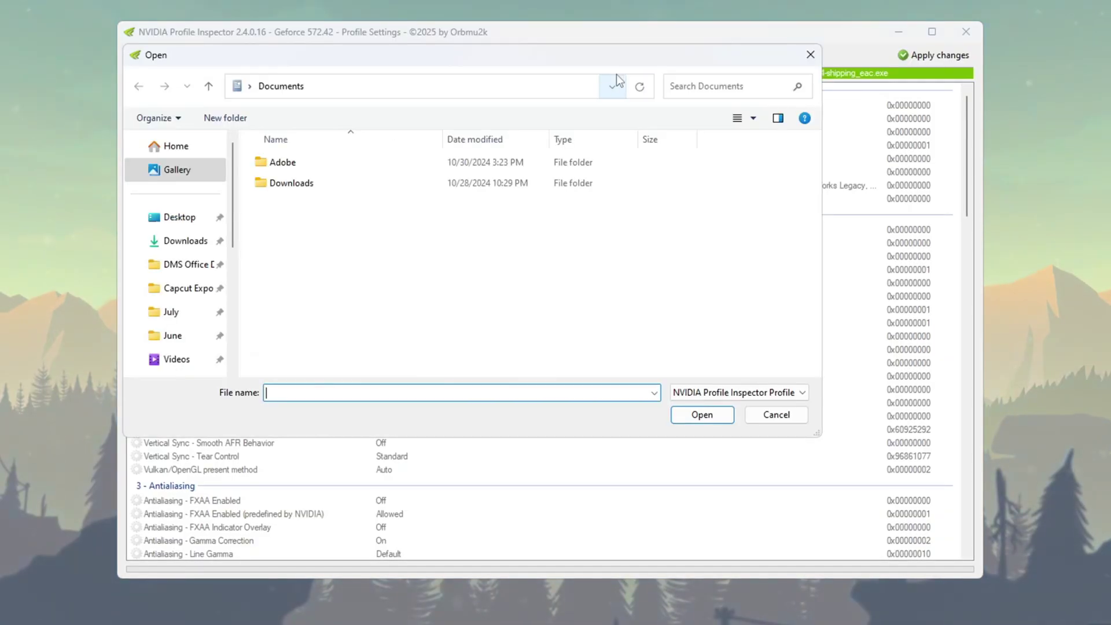
{"action": "left_click", "coordinate": [178, 221]}
{"action": "double_click", "coordinate": [377, 179]}
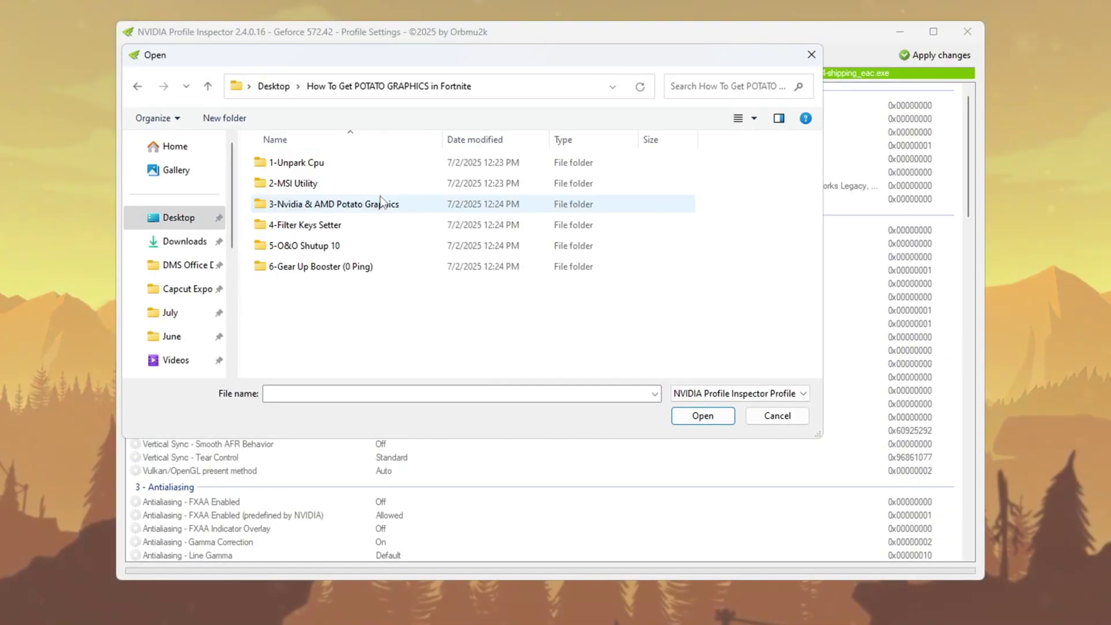
{"action": "double_click", "coordinate": [318, 208]}
{"action": "double_click", "coordinate": [305, 184]}
{"action": "double_click", "coordinate": [304, 168]}
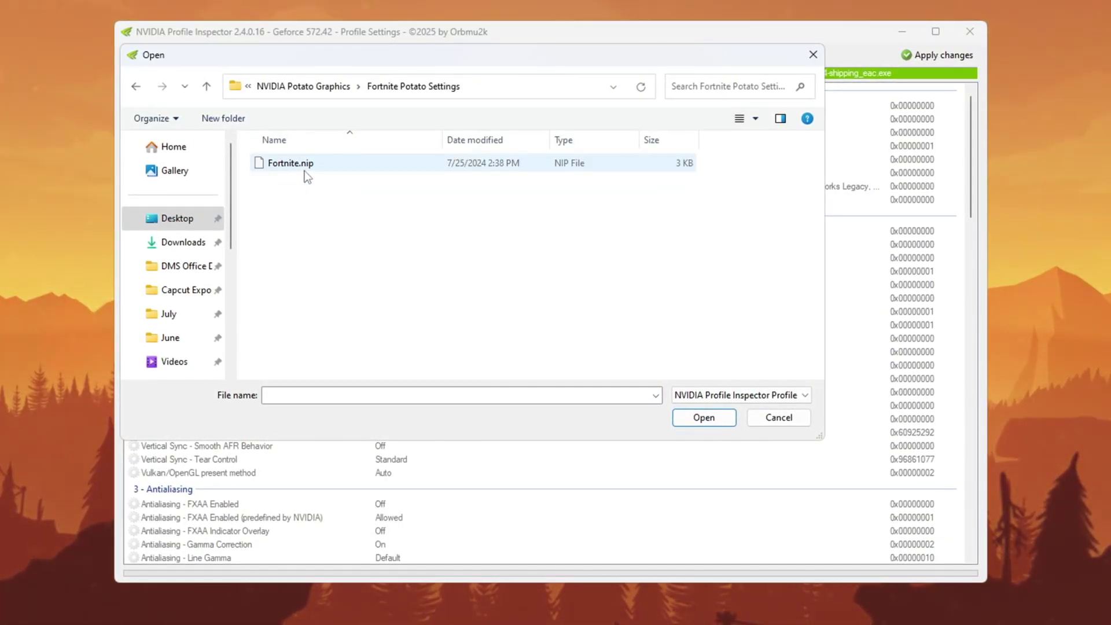
{"action": "left_click", "coordinate": [292, 165]}
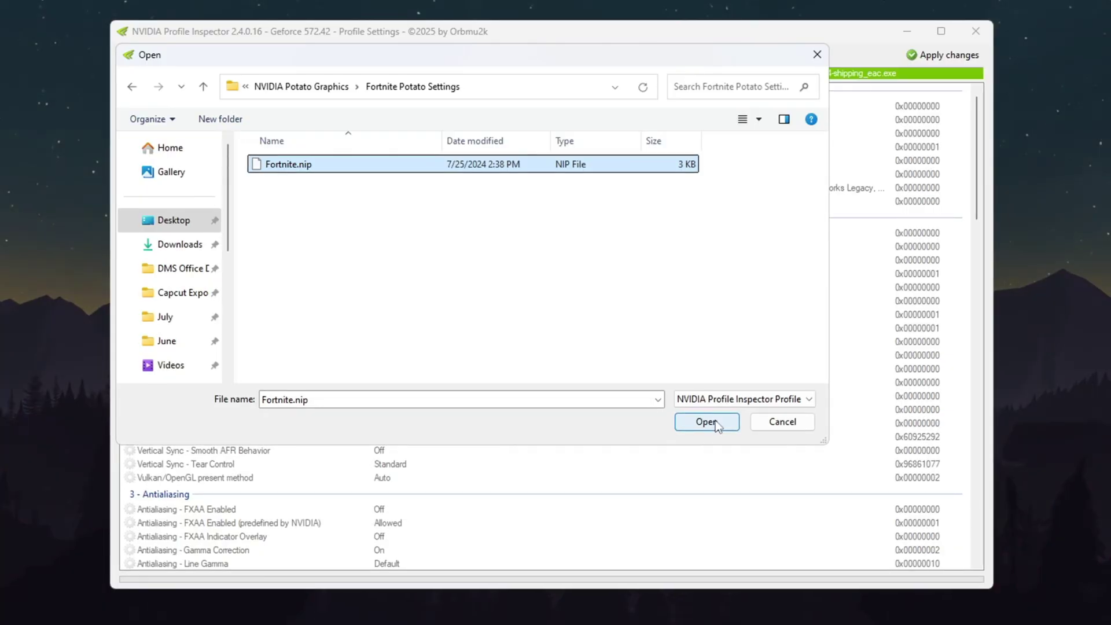
{"action": "left_click", "coordinate": [715, 421]}
{"action": "scroll", "coordinate": [595, 278], "scroll_direction": "down", "scroll_amount": 20}
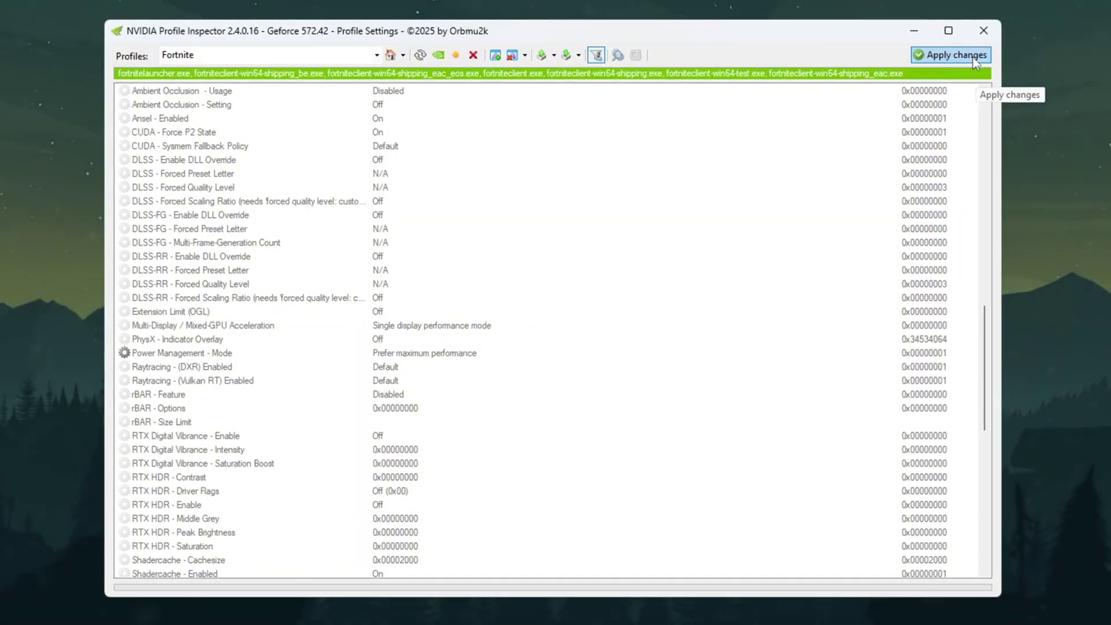
{"action": "left_click", "coordinate": [972, 57]}
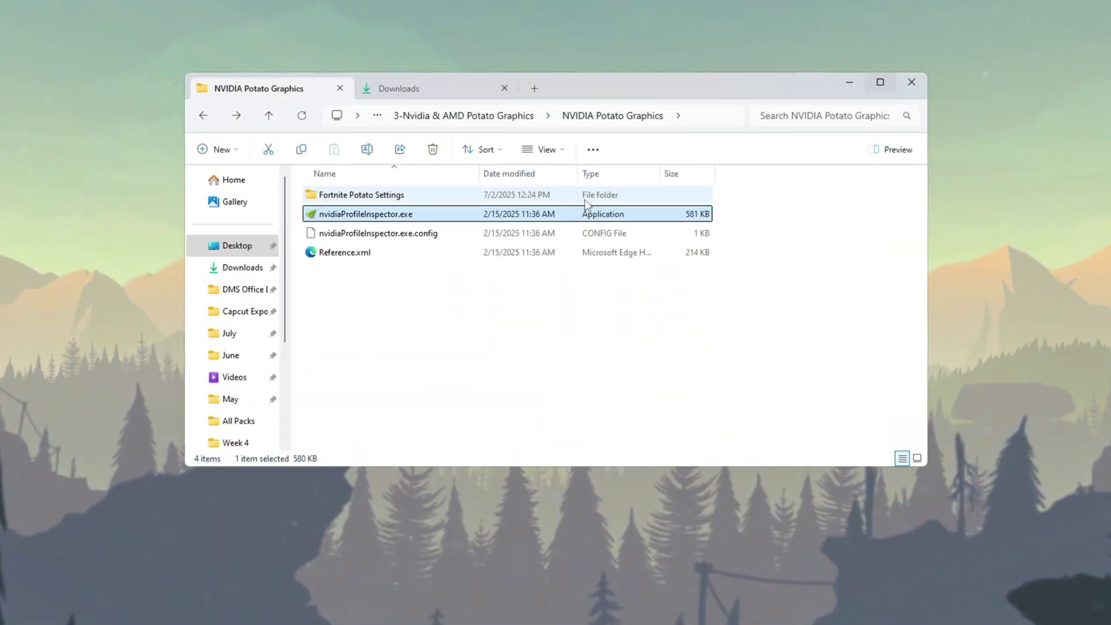
- Copy GameUserSettings.ini from the GameUserSettings folder inside AMD Potato Graphics
{"action": "left_click", "coordinate": [268, 115]}
{"action": "left_click", "coordinate": [350, 197]}
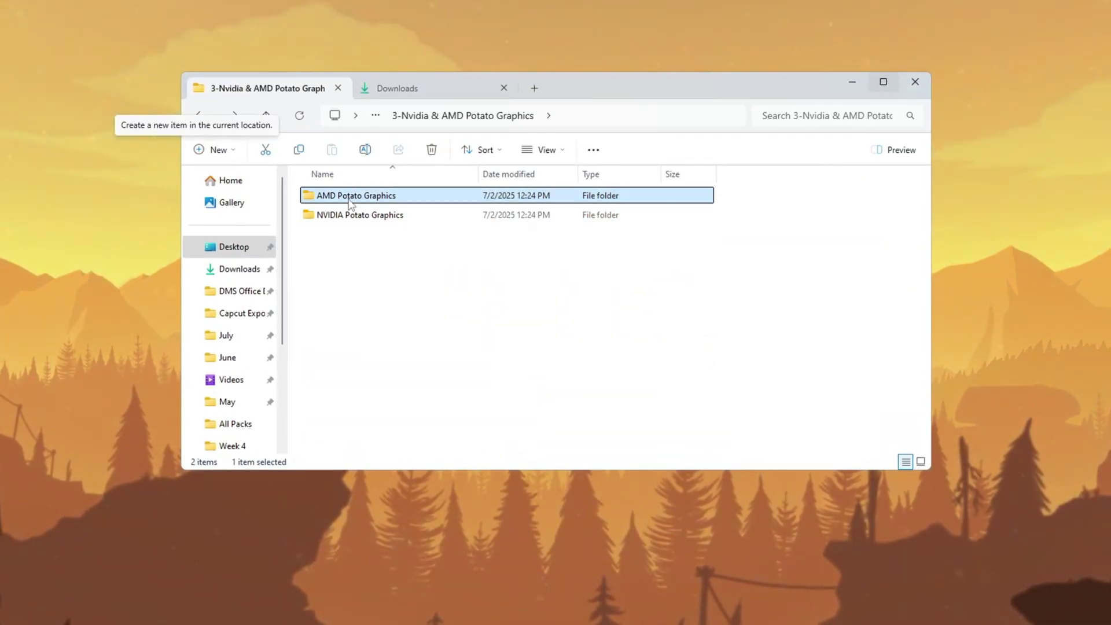
{"action": "double_click", "coordinate": [349, 196]}
{"action": "double_click", "coordinate": [366, 196]}
{"action": "left_click", "coordinate": [337, 198]}
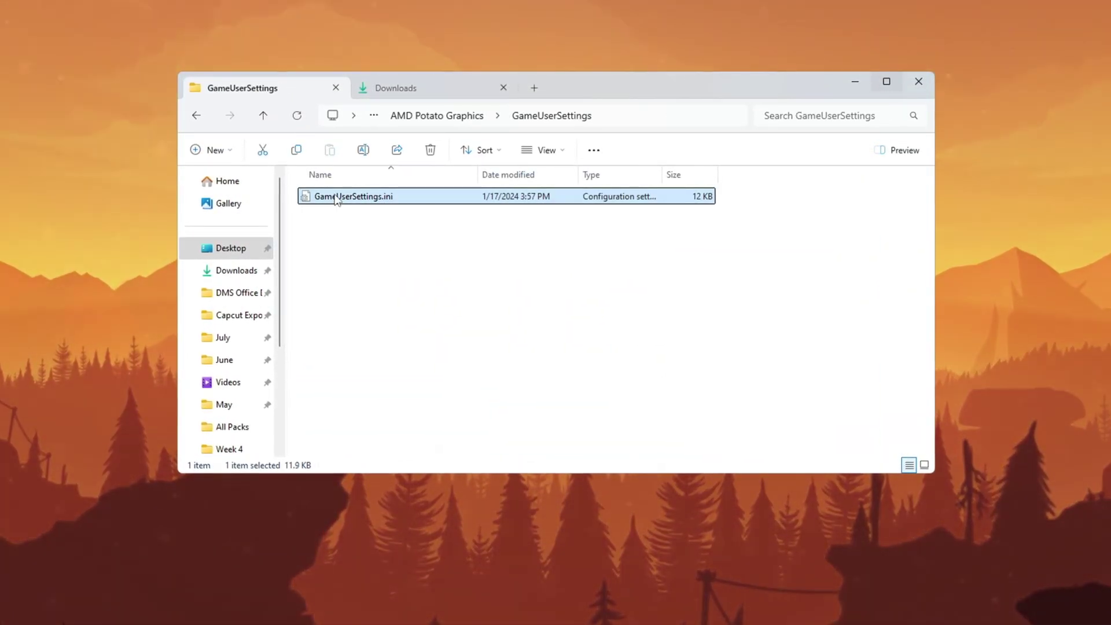
{"action": "right_click", "coordinate": [338, 200]}
{"action": "left_click", "coordinate": [378, 211]}
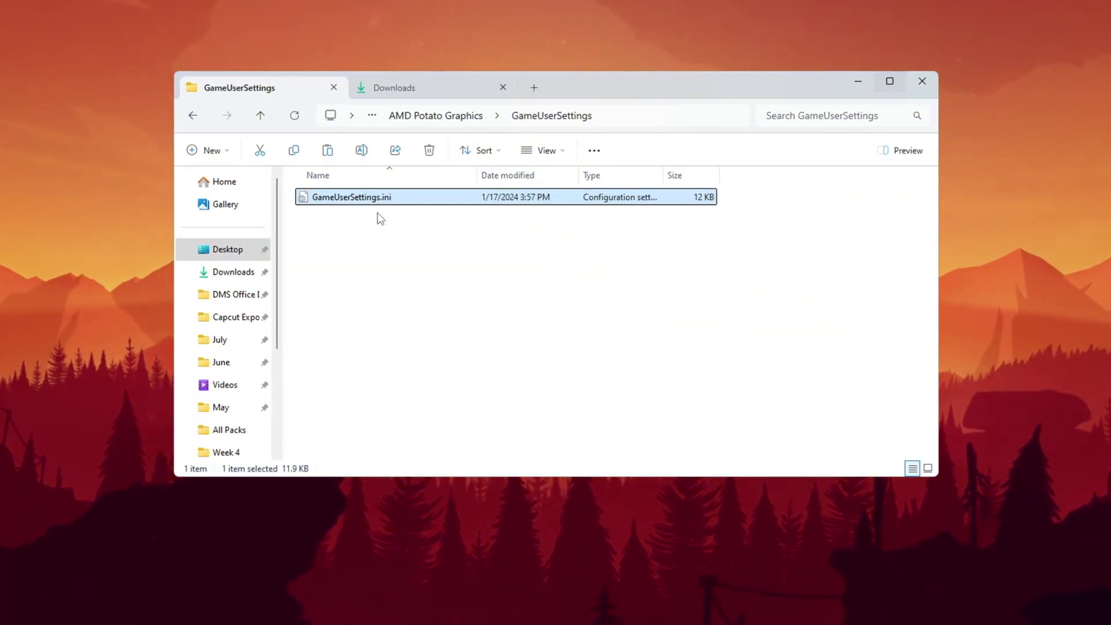
- Open the local application data folder by running %localappdata%
{"action": "key", "text": "super+r"}
{"action": "left_click_drag", "start_coordinate": [9, 508], "coordinate": [501, 285]}
{"action": "type", "text": "%"}
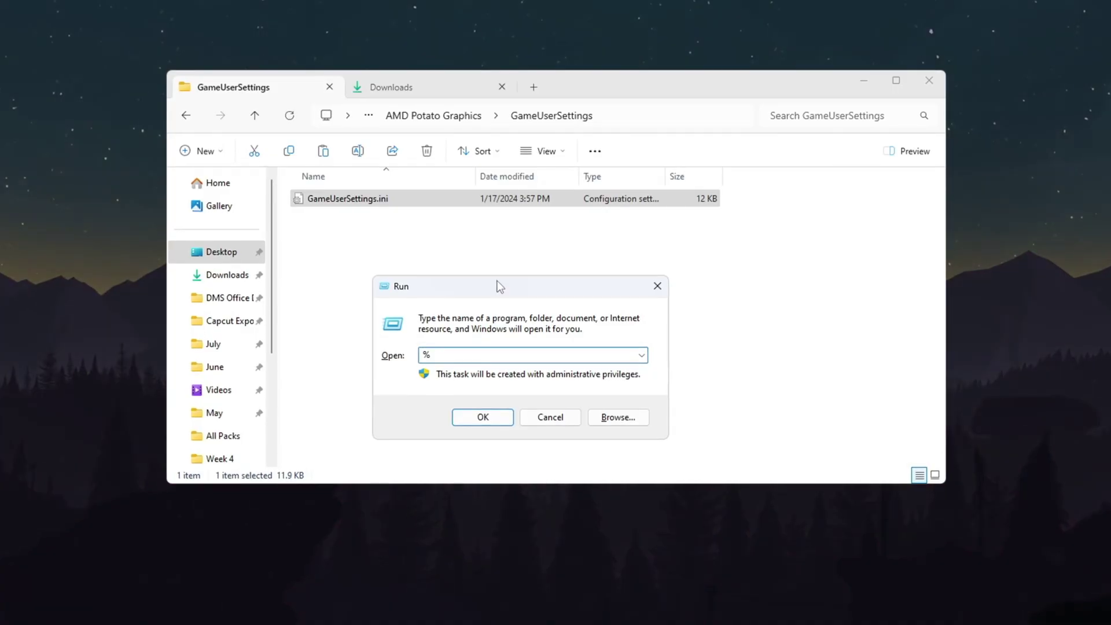
{"action": "type", "text": "locala"}
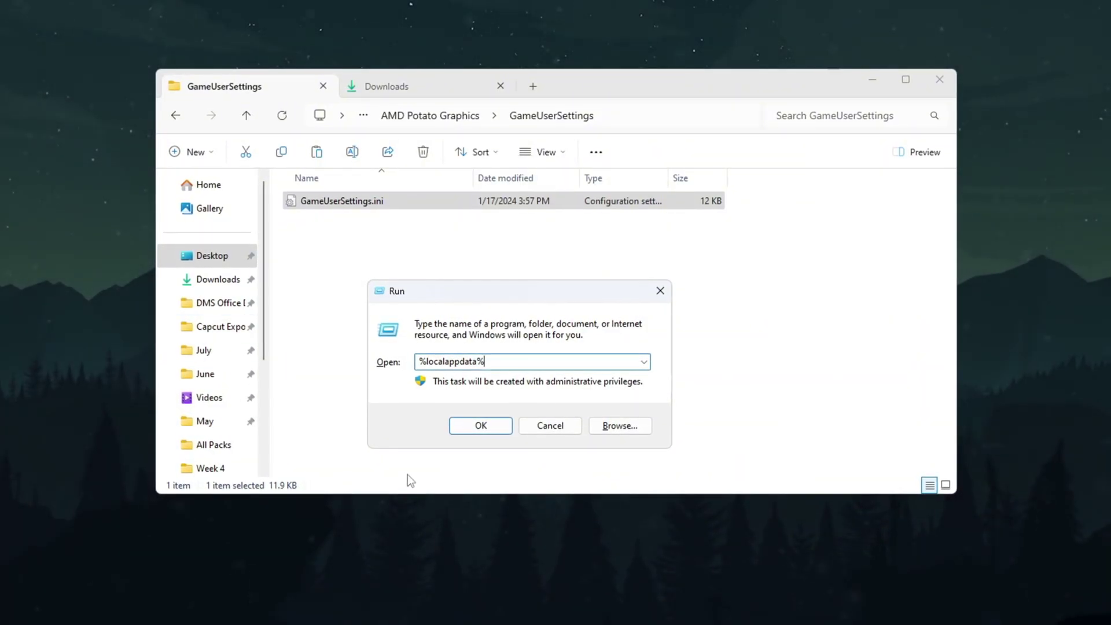
{"action": "type", "text": "ppdata%"}
{"action": "left_click", "coordinate": [482, 429]}
- Open the WindowsClient folder under FortniteGame, Saved, Config
{"action": "scroll", "coordinate": [471, 329], "scroll_direction": "down", "scroll_amount": 3}
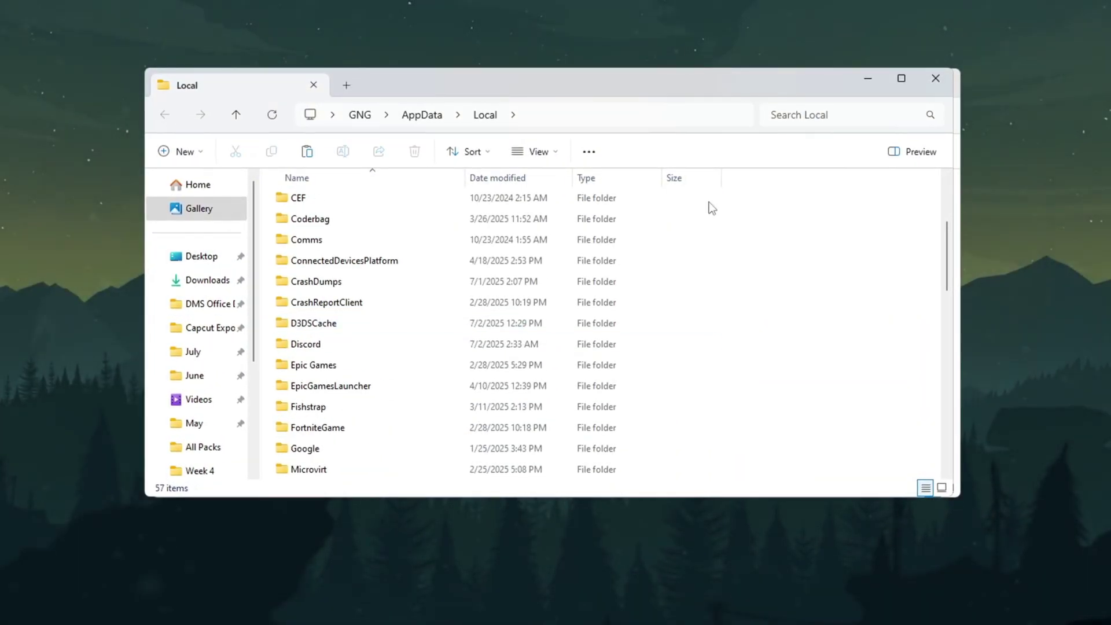
{"action": "double_click", "coordinate": [334, 428]}
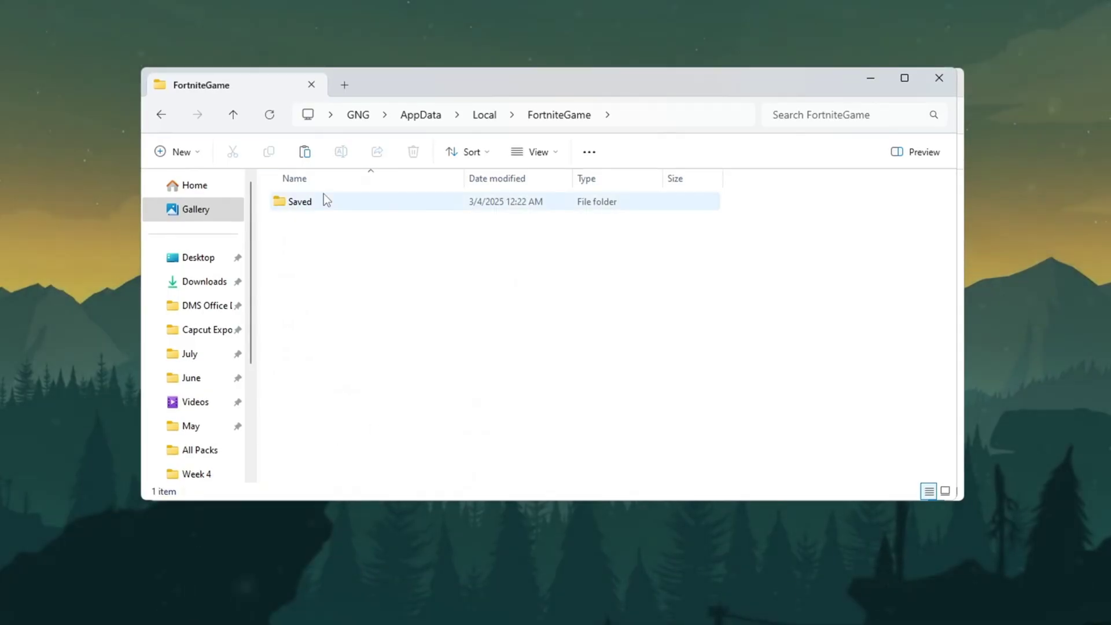
{"action": "double_click", "coordinate": [340, 205]}
{"action": "double_click", "coordinate": [347, 227]}
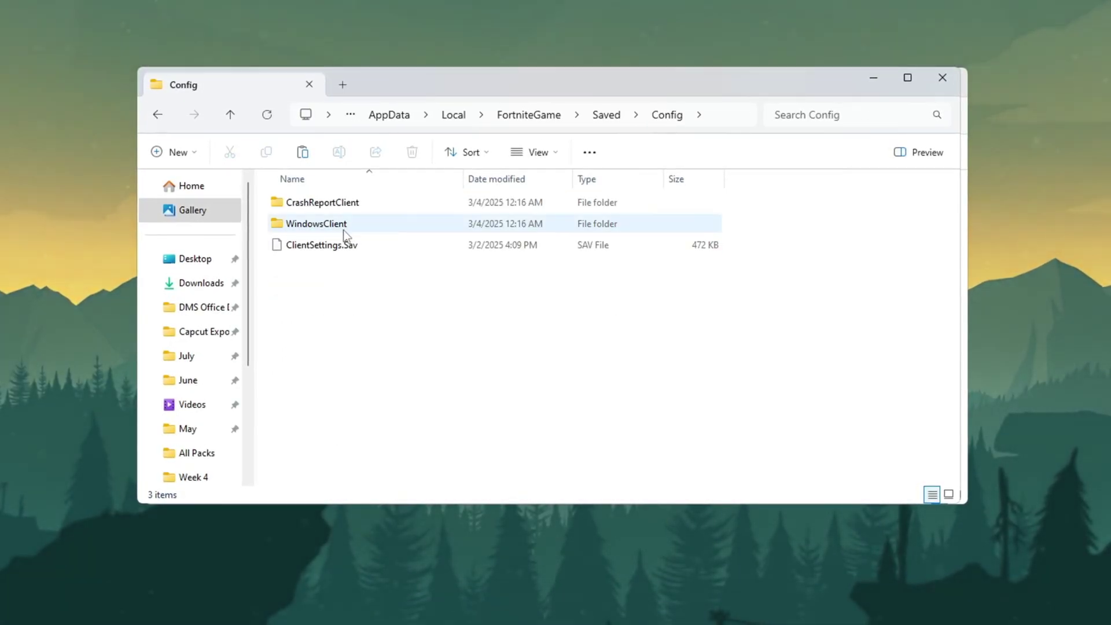
{"action": "double_click", "coordinate": [364, 224]}
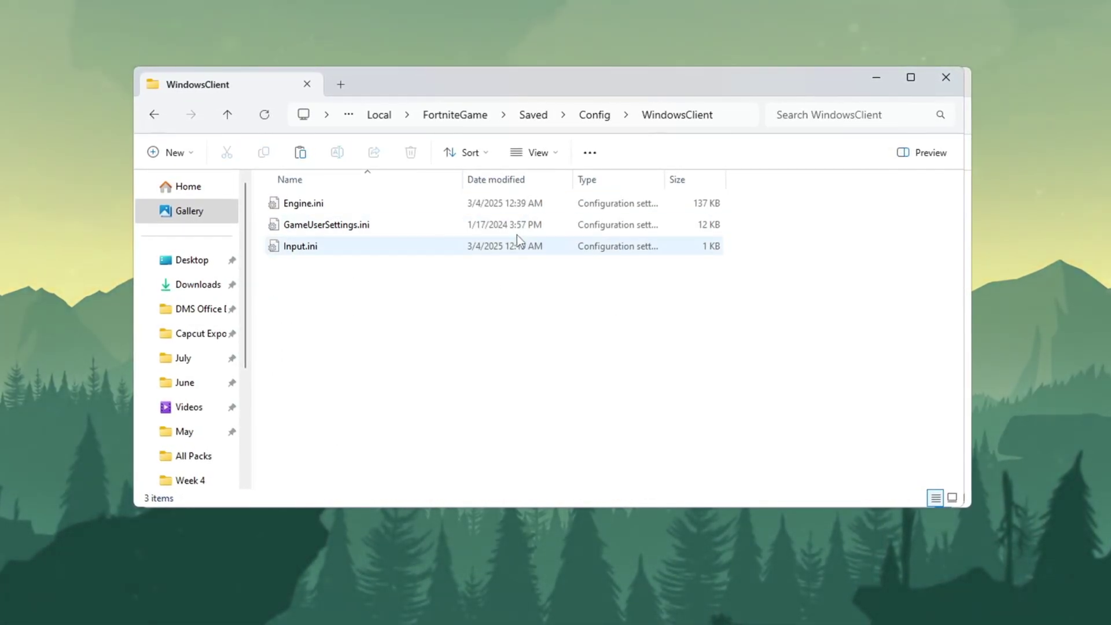
- Paste the copied GameUserSettings.ini into WindowsClient, replacing the existing file
{"action": "right_click", "coordinate": [435, 281]}
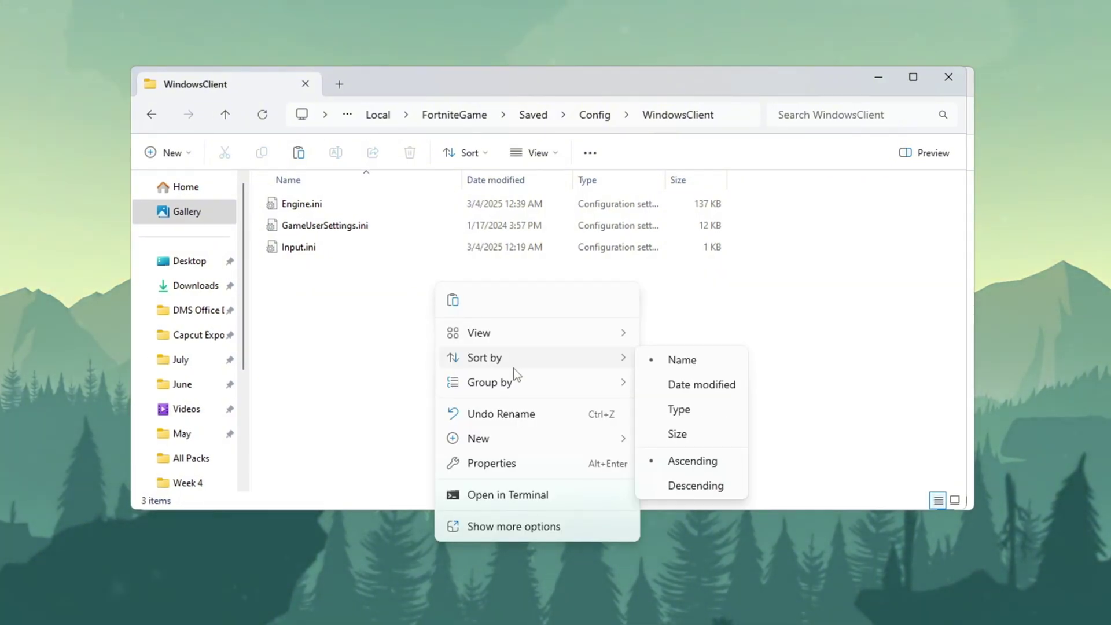
{"action": "left_click", "coordinate": [450, 302]}
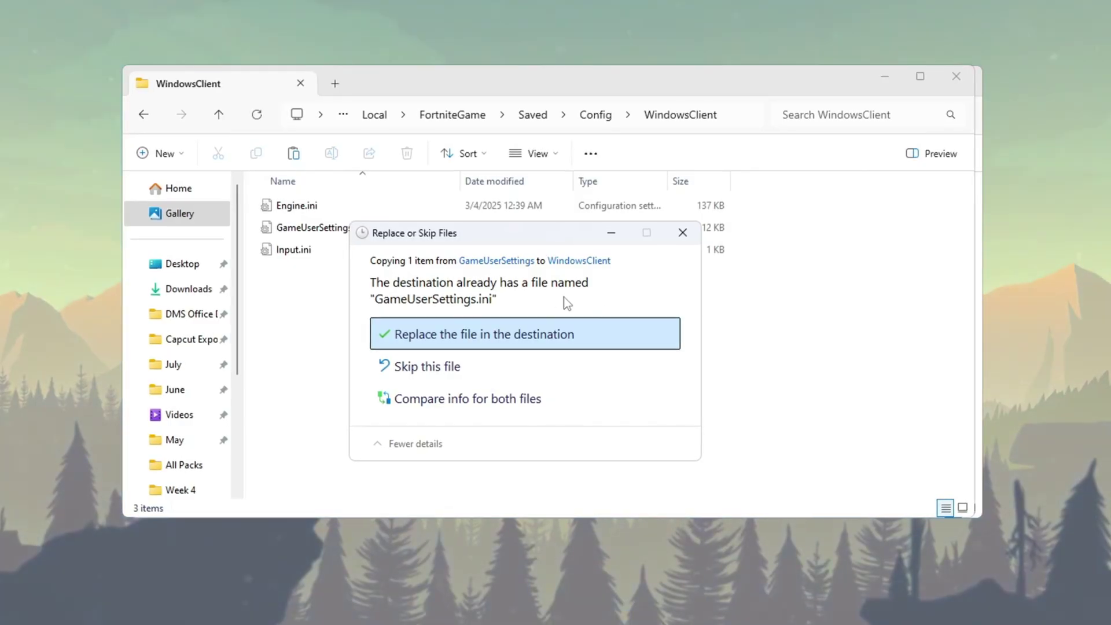
{"action": "left_click", "coordinate": [496, 335]}
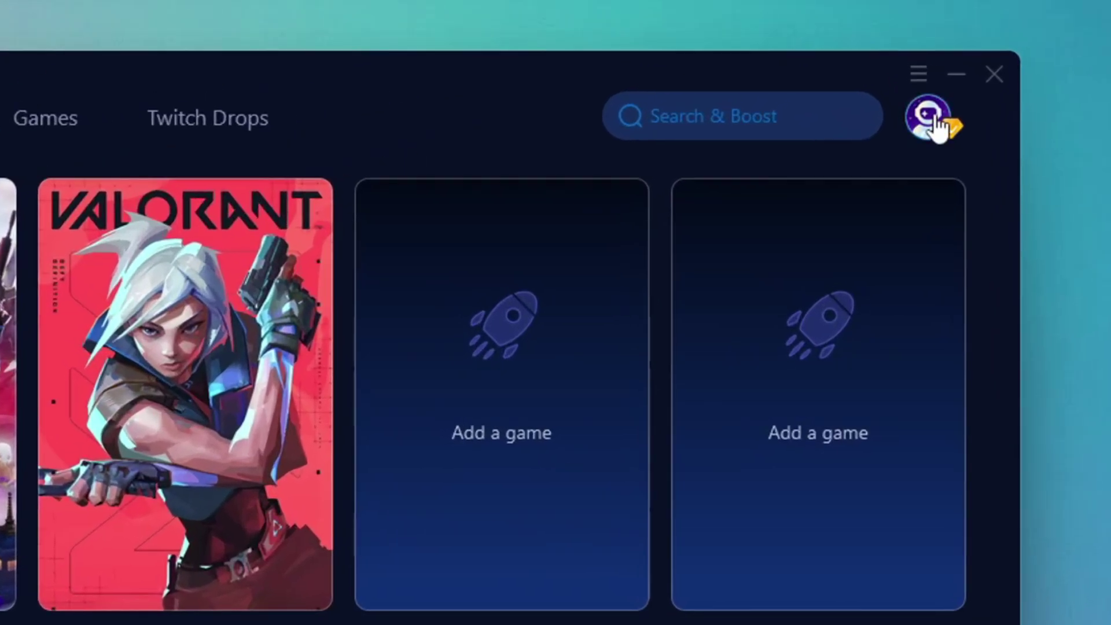
- In GearUP Booster, view the account profile and browse the list of supported games
{"action": "left_click", "coordinate": [930, 119]}
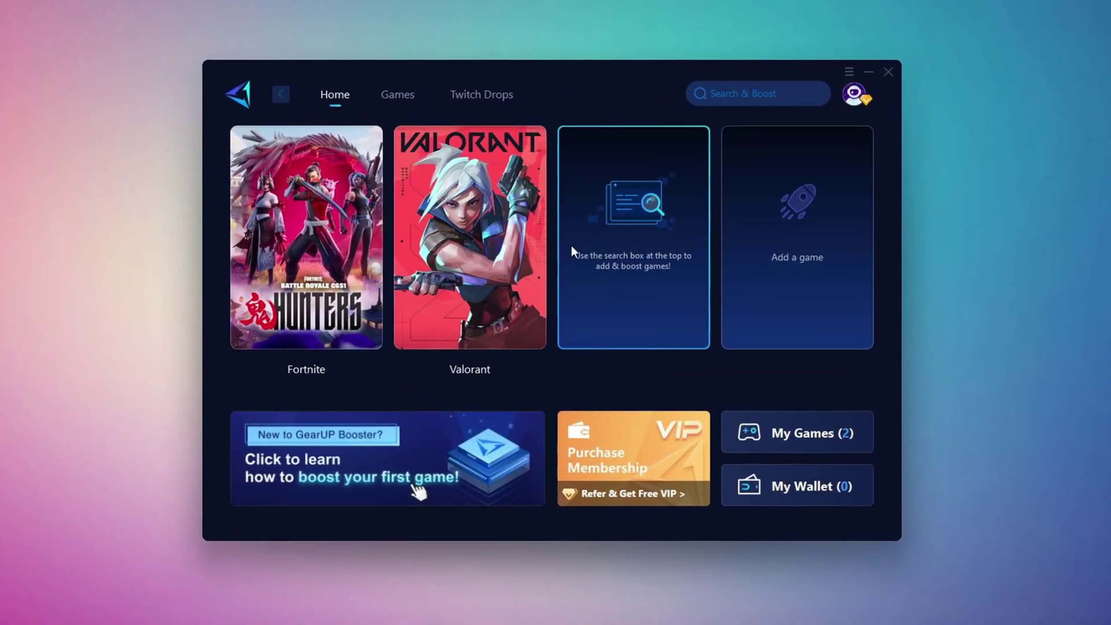
{"action": "left_click", "coordinate": [399, 96]}
{"action": "scroll", "coordinate": [613, 279], "scroll_direction": "down", "scroll_amount": 7}
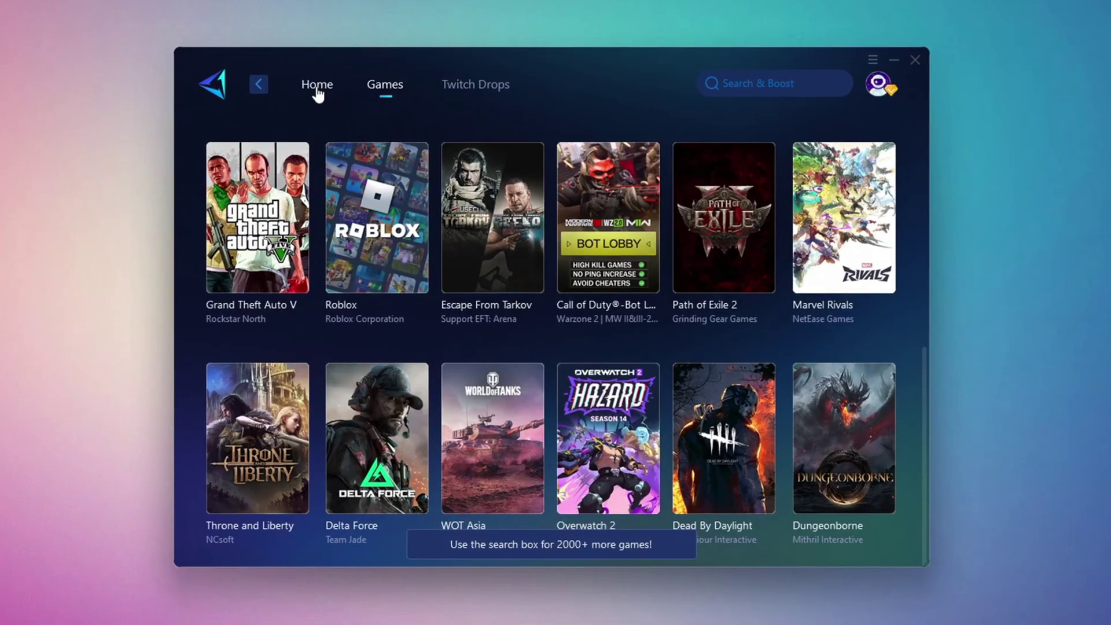
- Return to the booster's home page and start boosting Fortnite
{"action": "left_click", "coordinate": [317, 87]}
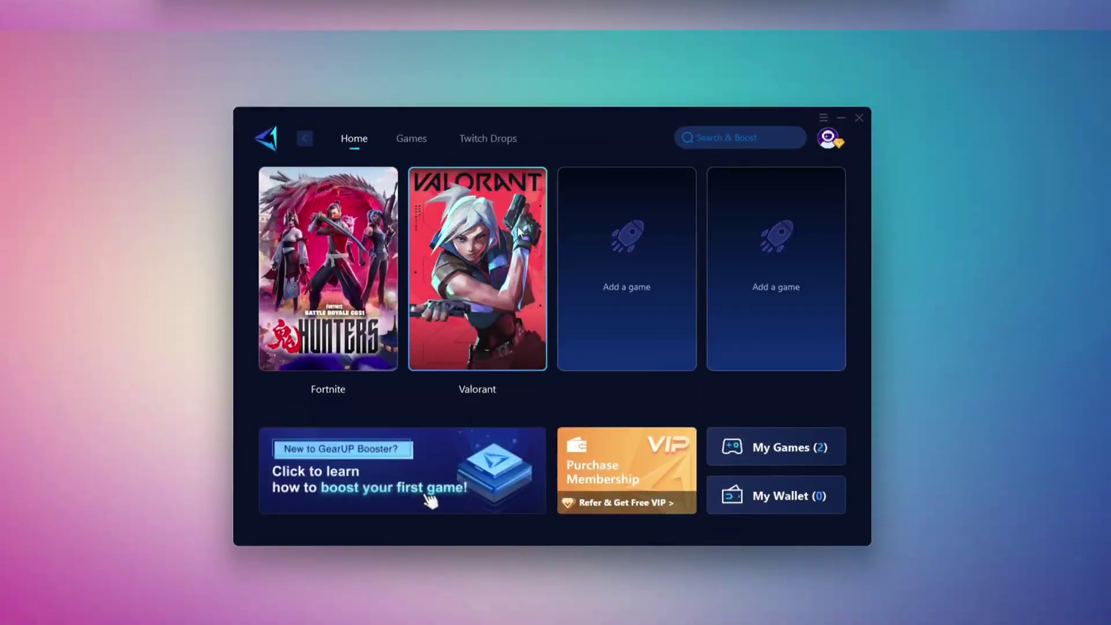
{"action": "mouse_move", "coordinate": [341, 292]}
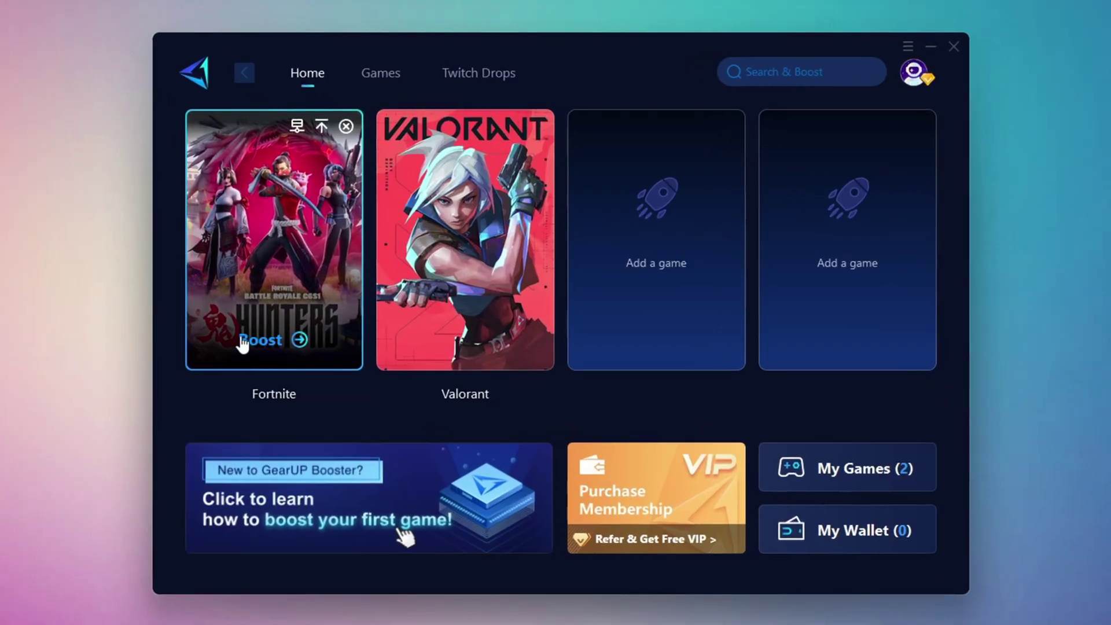
{"action": "left_click", "coordinate": [263, 341]}
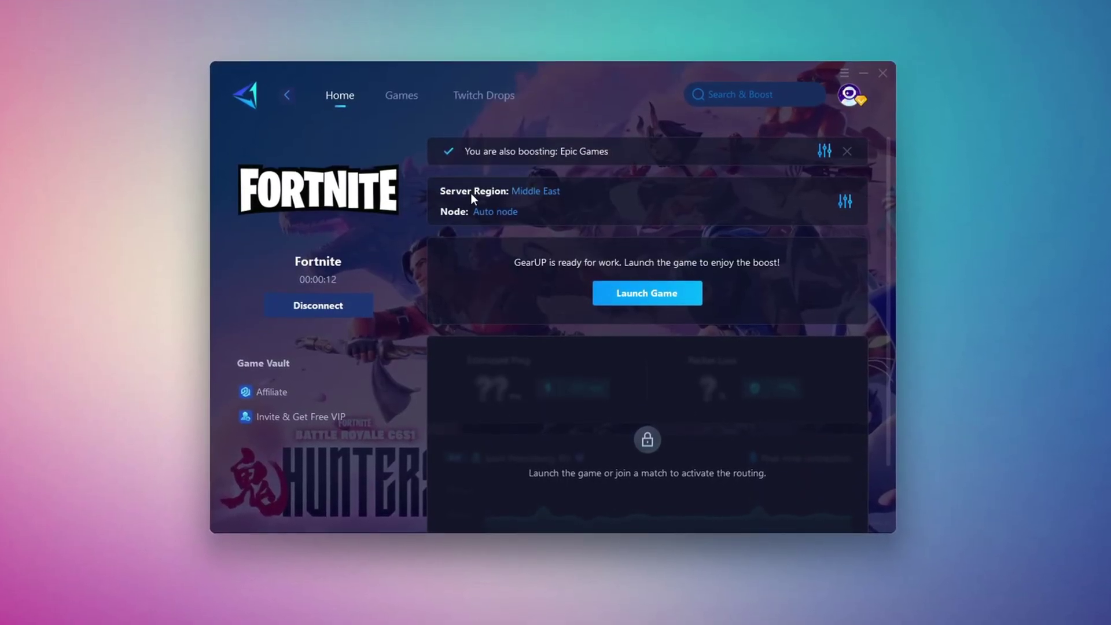
- Review the server region and node choices for the Fortnite boost without changing them, and close the booster window
{"action": "left_click", "coordinate": [536, 192]}
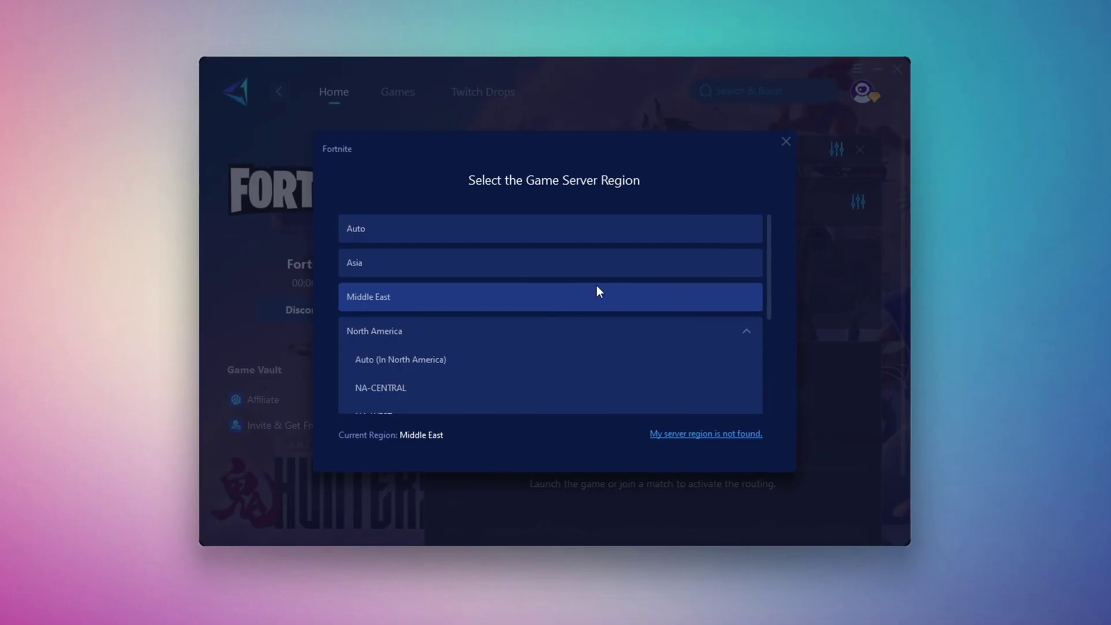
{"action": "left_click", "coordinate": [784, 142]}
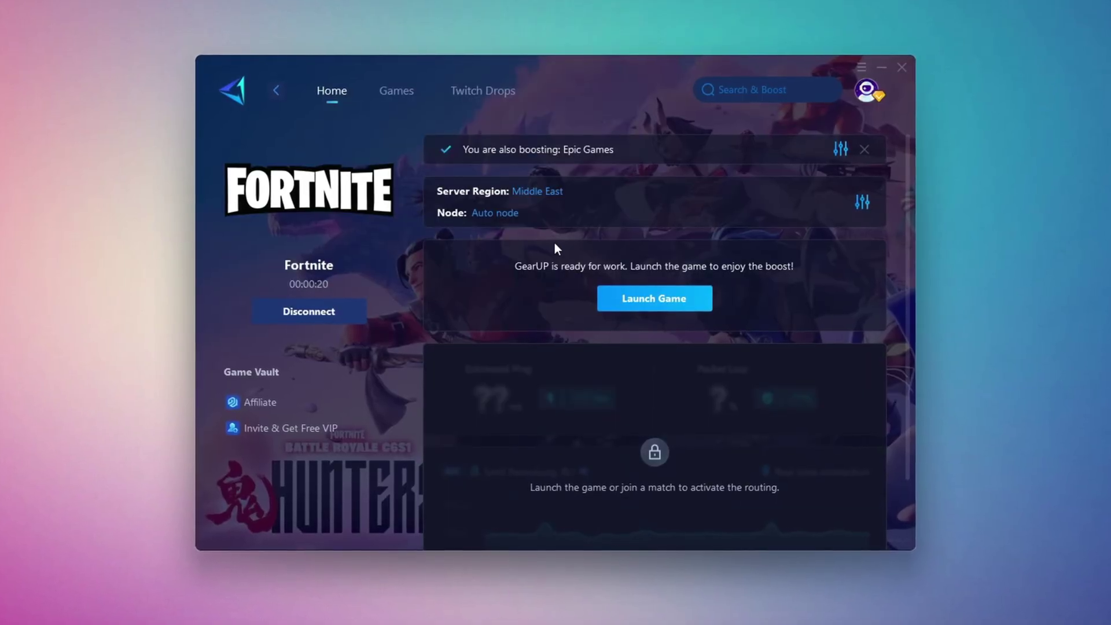
{"action": "left_click", "coordinate": [495, 215]}
{"action": "scroll", "coordinate": [527, 327], "scroll_direction": "down", "scroll_amount": 1}
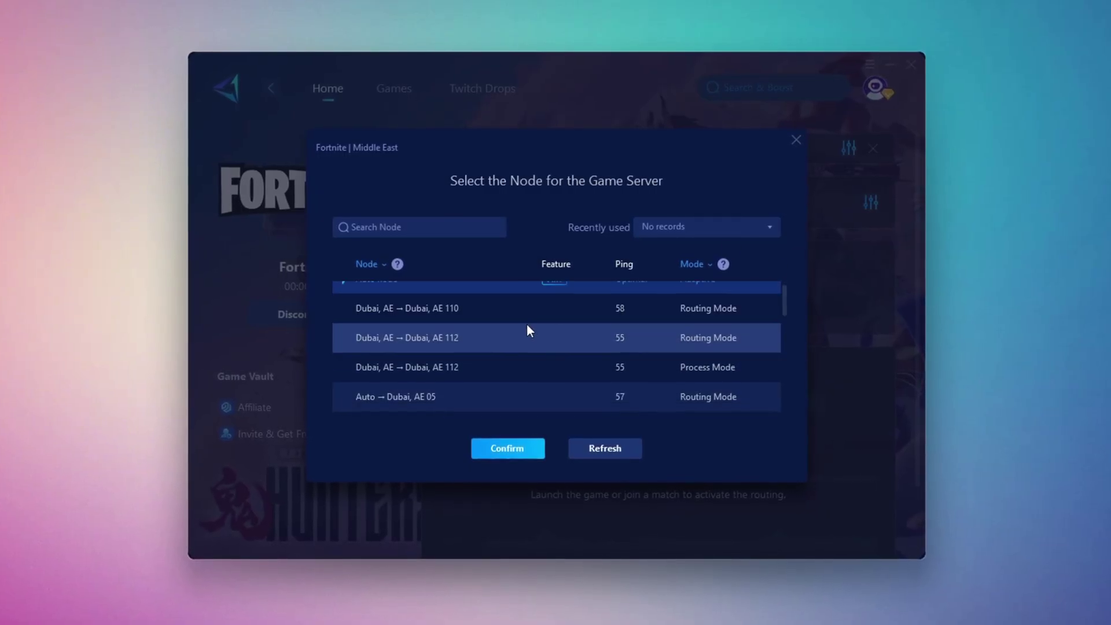
{"action": "scroll", "coordinate": [601, 330], "scroll_direction": "up", "scroll_amount": 1}
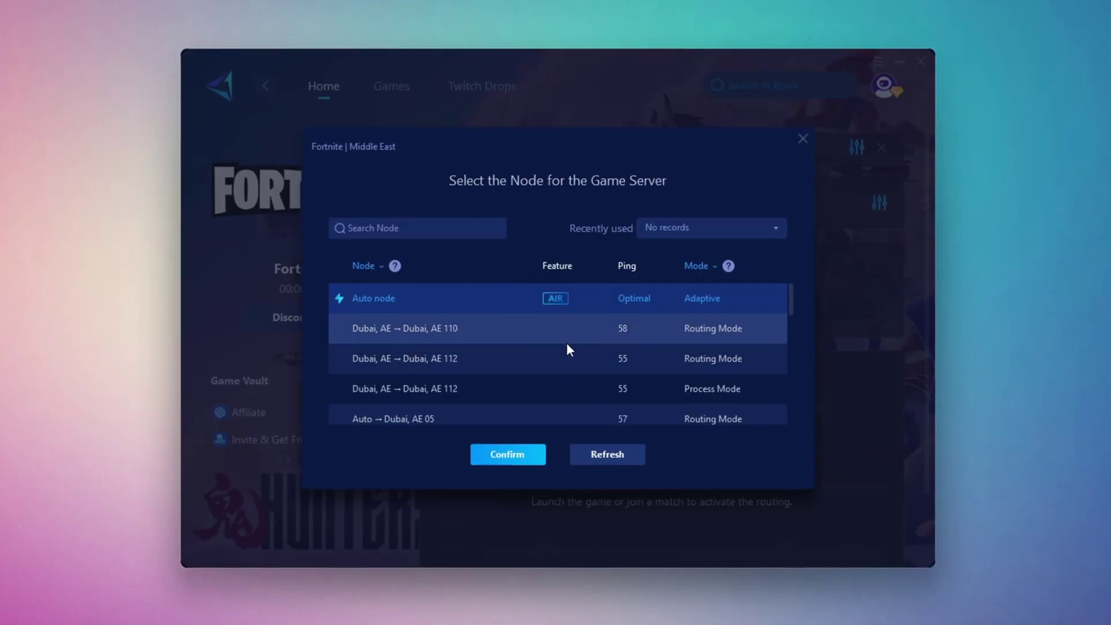
{"action": "left_click", "coordinate": [802, 139]}
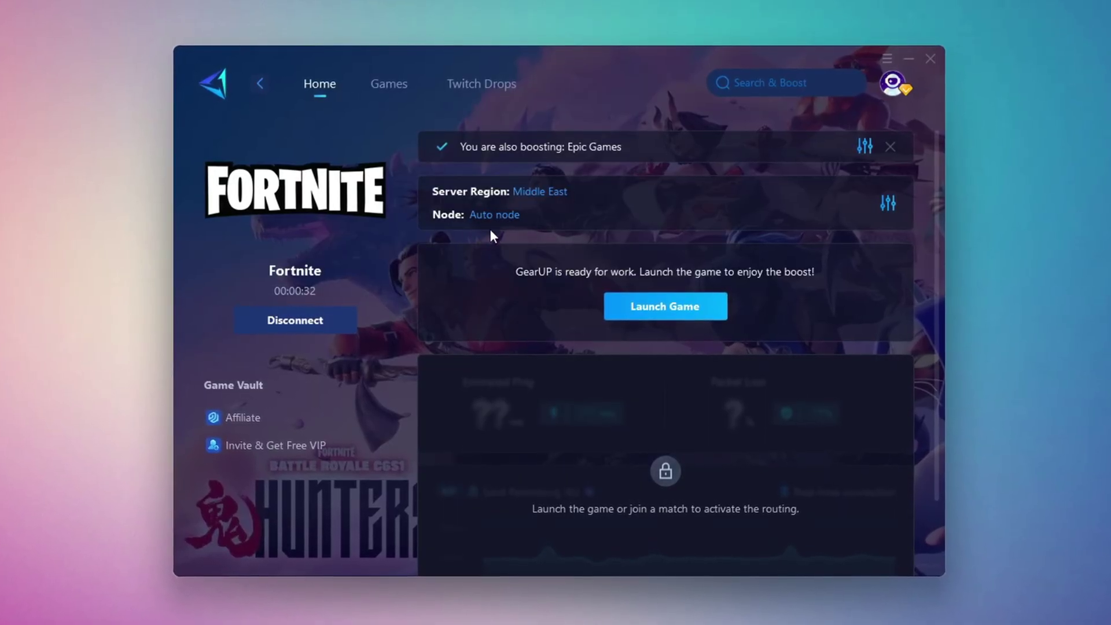
{"action": "left_click", "coordinate": [937, 58]}
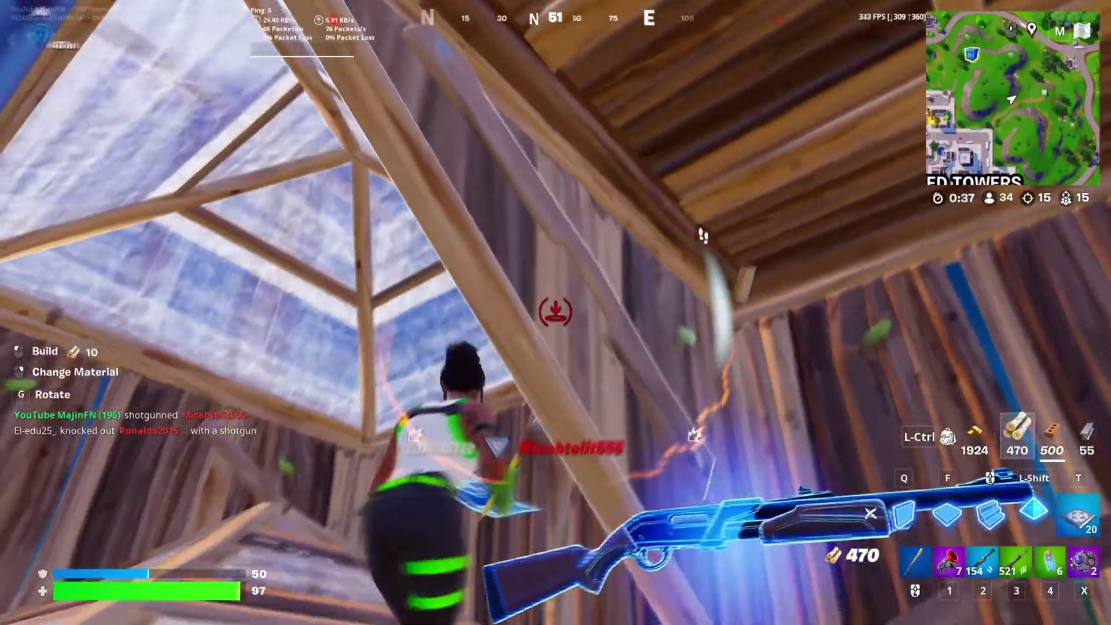
{"action": "key", "text": "q"}
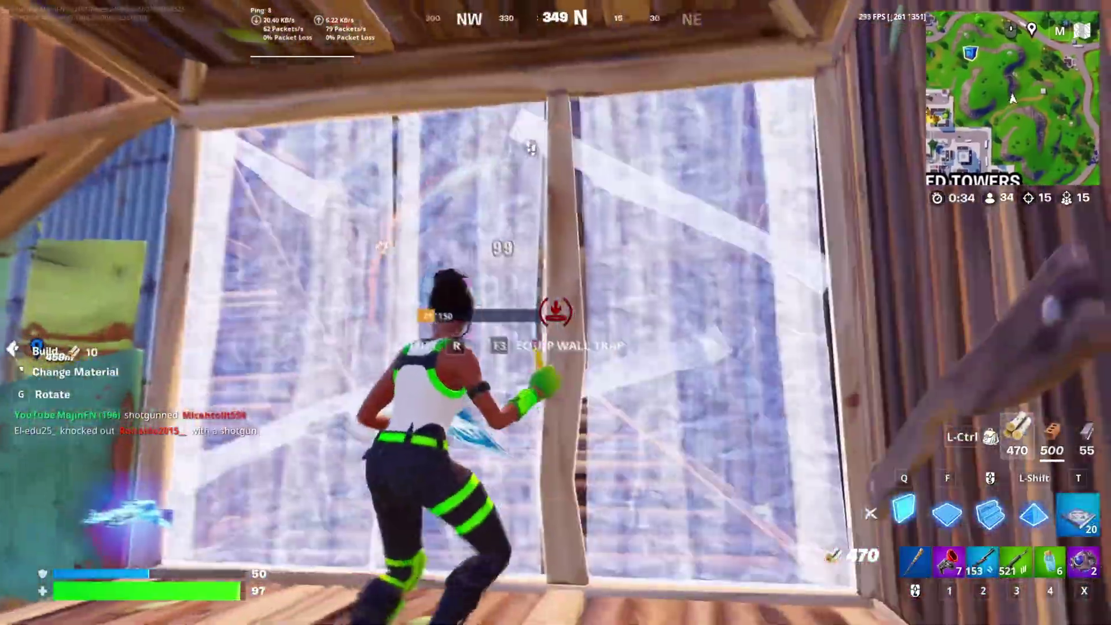
{"action": "left_click", "coordinate": [555, 313]}
{"action": "key", "text": "2"}
{"action": "left_click", "coordinate": [555, 312]}
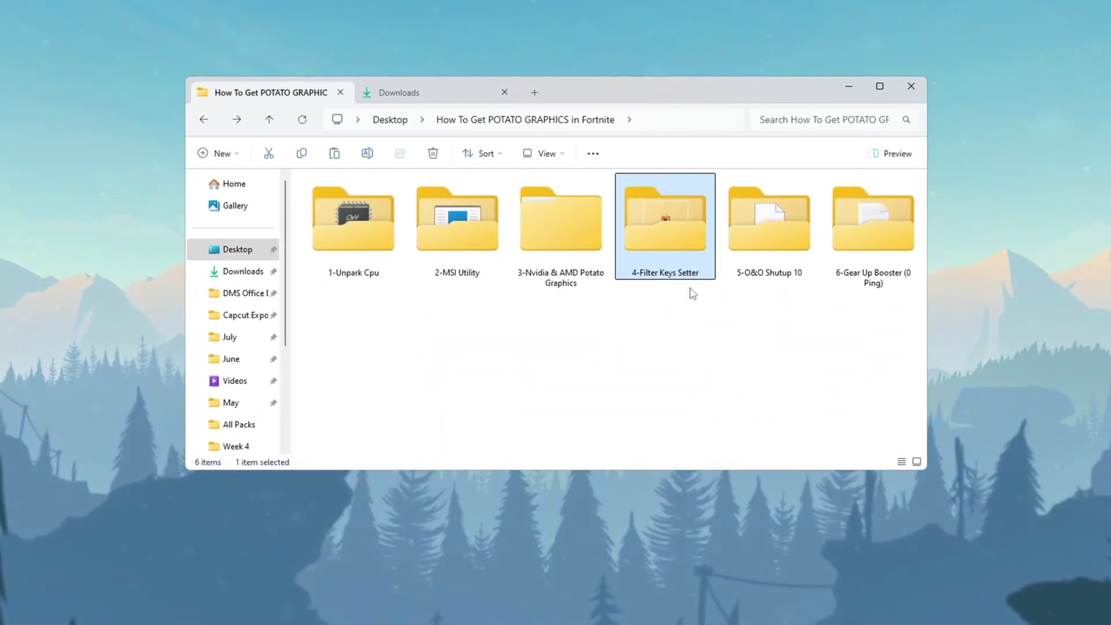
- Launch FilterKeysSetter.exe from the 4-Filter Keys Setter folder and minimize the folder window behind it
{"action": "double_click", "coordinate": [661, 229]}
{"action": "left_click", "coordinate": [382, 202]}
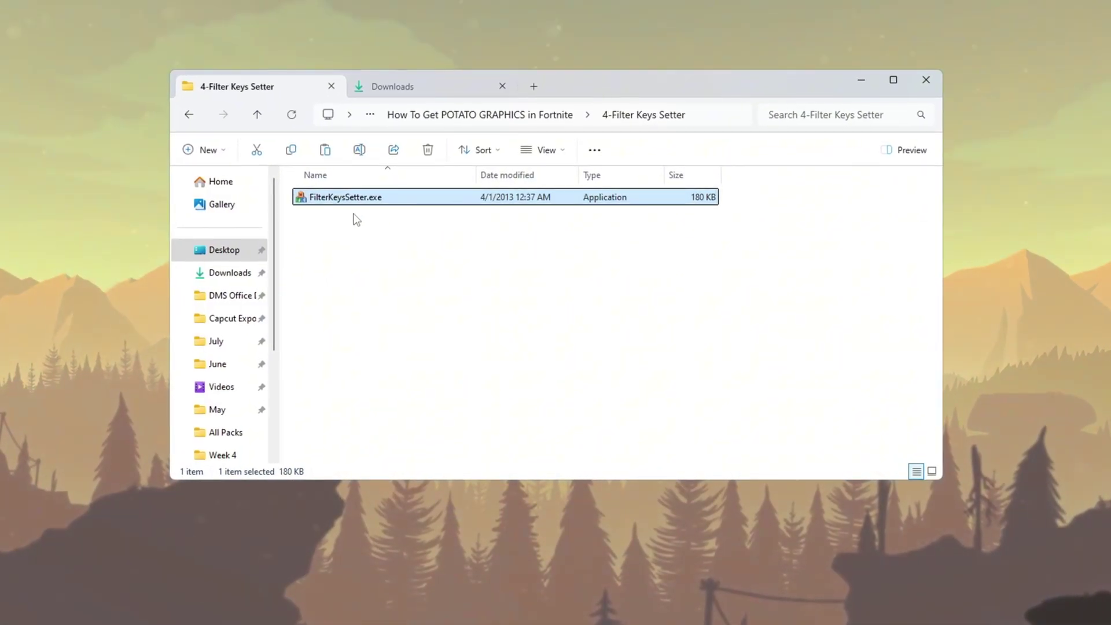
{"action": "double_click", "coordinate": [441, 199]}
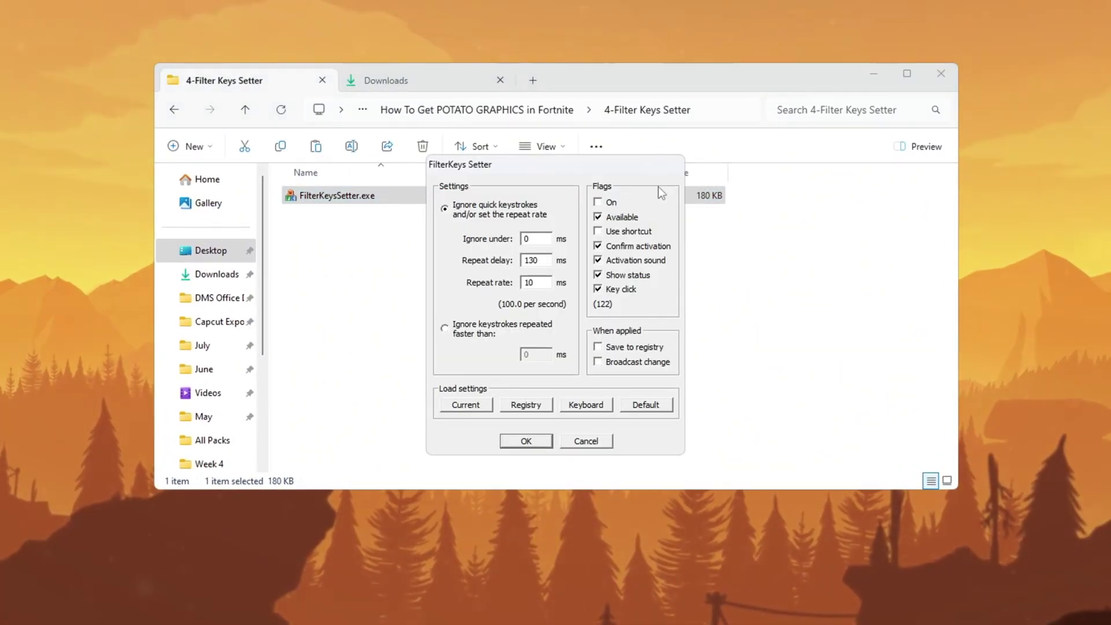
{"action": "left_click", "coordinate": [873, 75]}
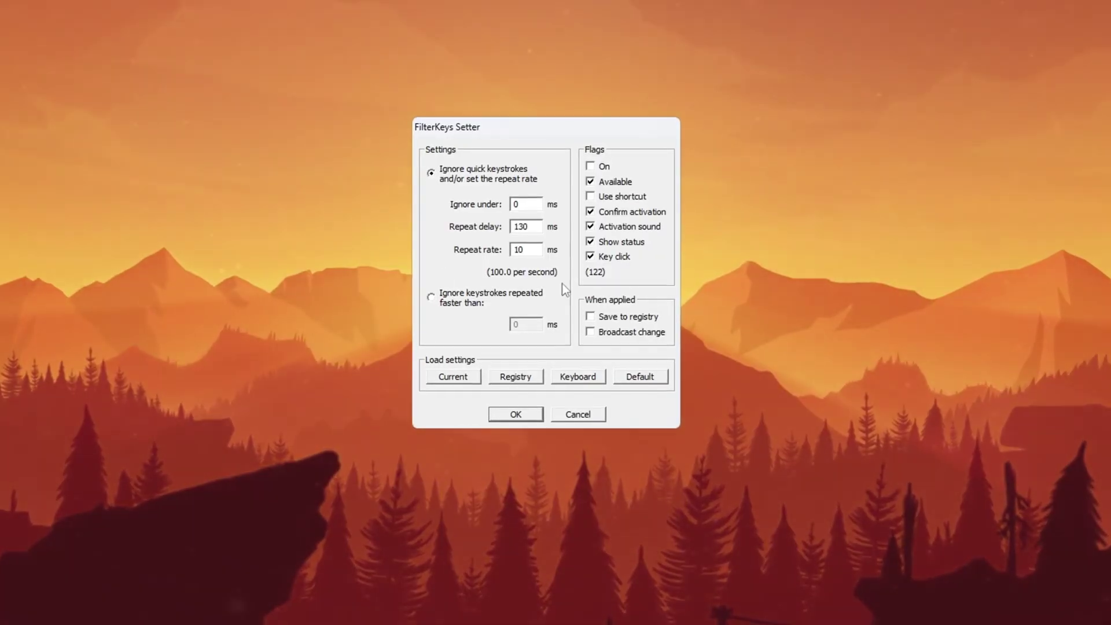
{"action": "double_click", "coordinate": [538, 204]}
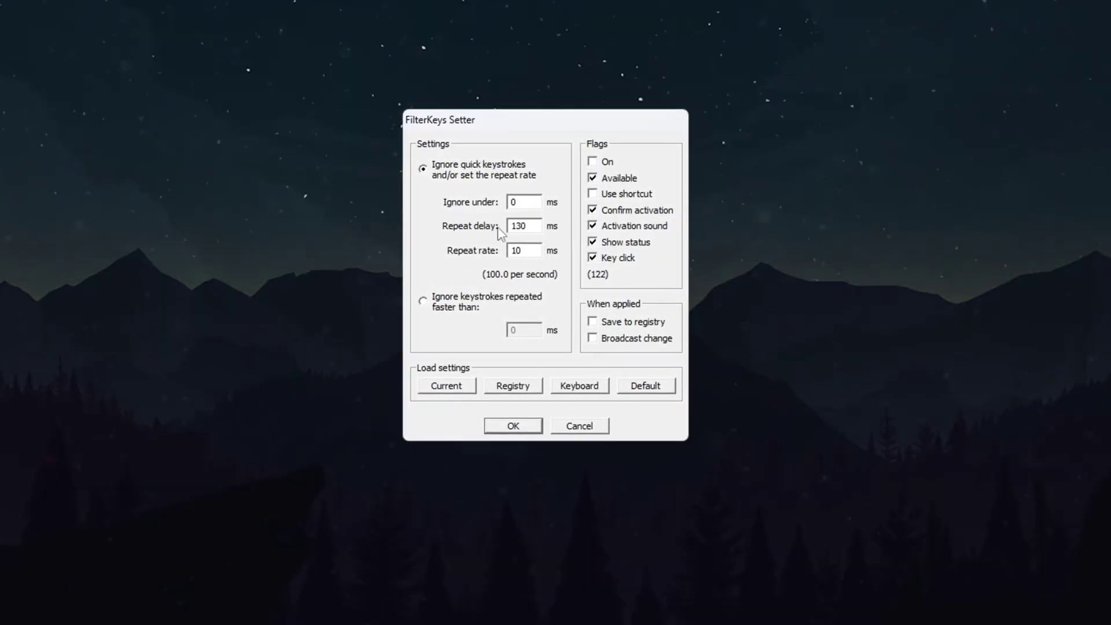
- Set the FilterKeys repeat rate to 10 ms, keeping ignore under at 0 ms and repeat delay at 130 ms, and select saving to the registry
{"action": "left_click", "coordinate": [512, 207]}
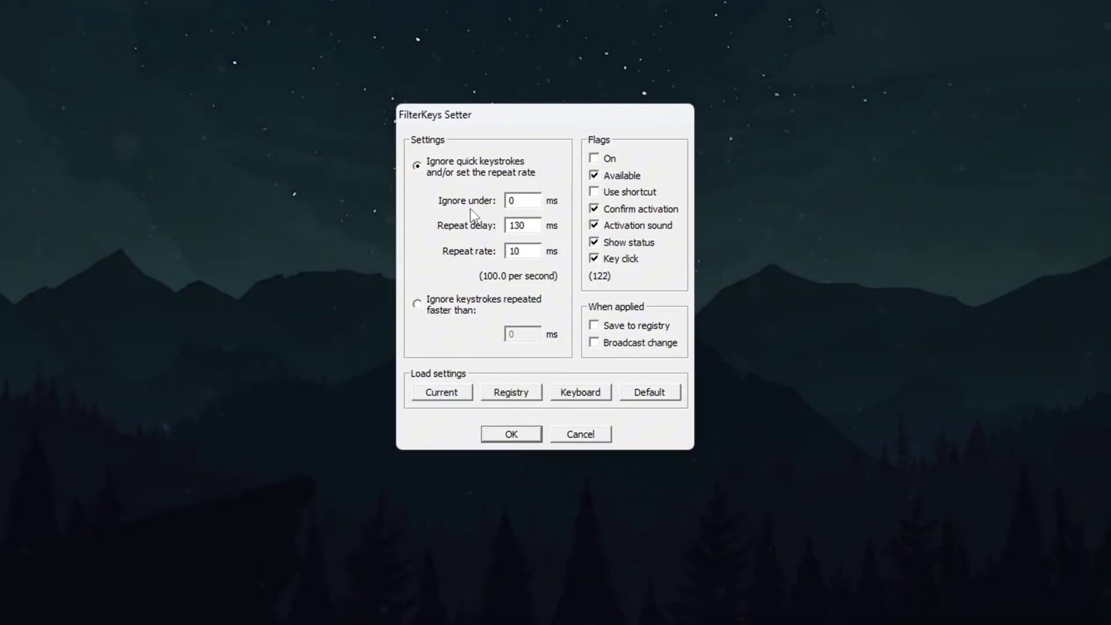
{"action": "double_click", "coordinate": [520, 229]}
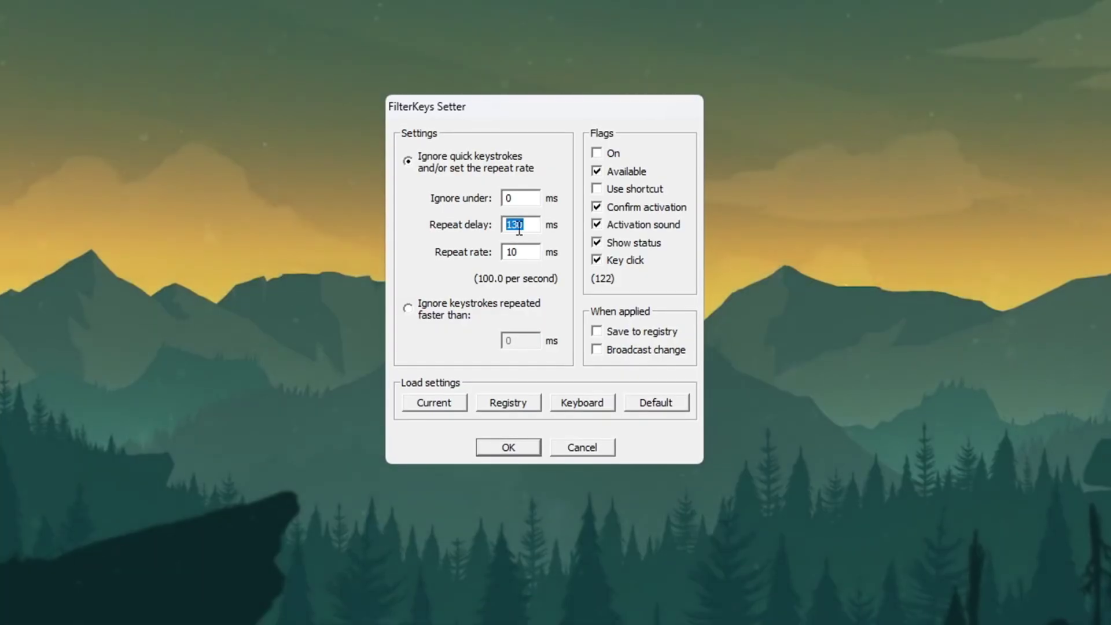
{"action": "left_click", "coordinate": [414, 235]}
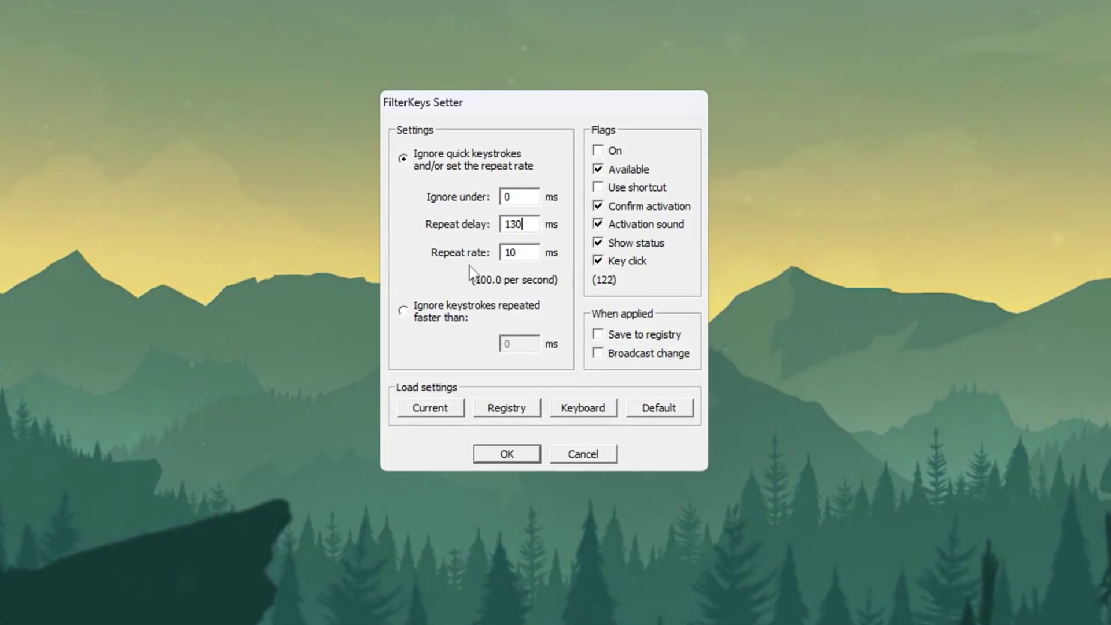
{"action": "double_click", "coordinate": [515, 258]}
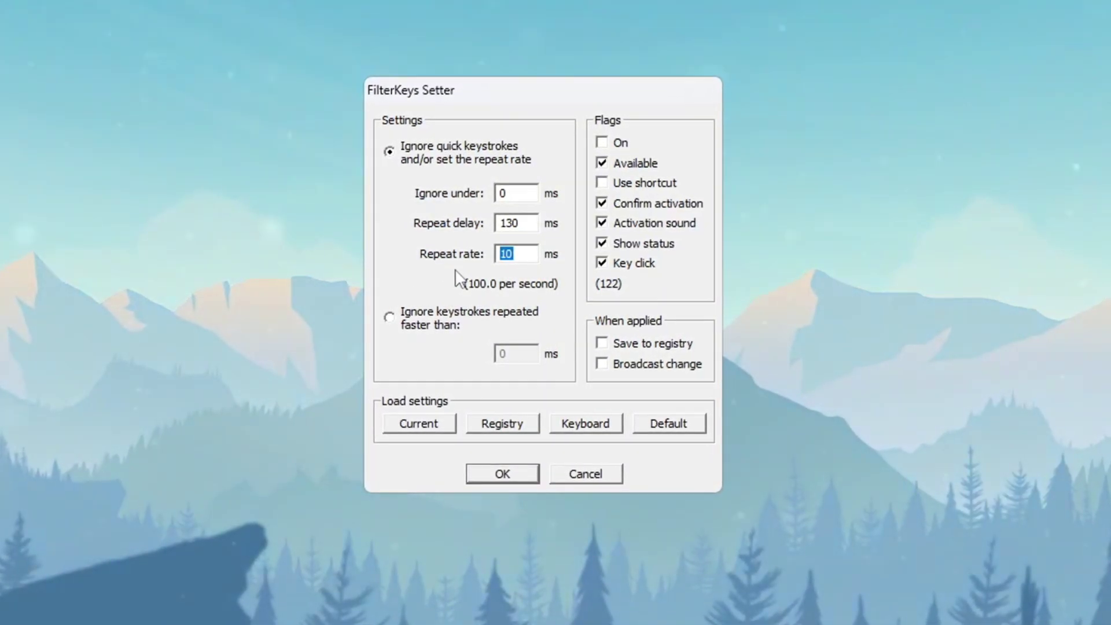
{"action": "type", "text": "10"}
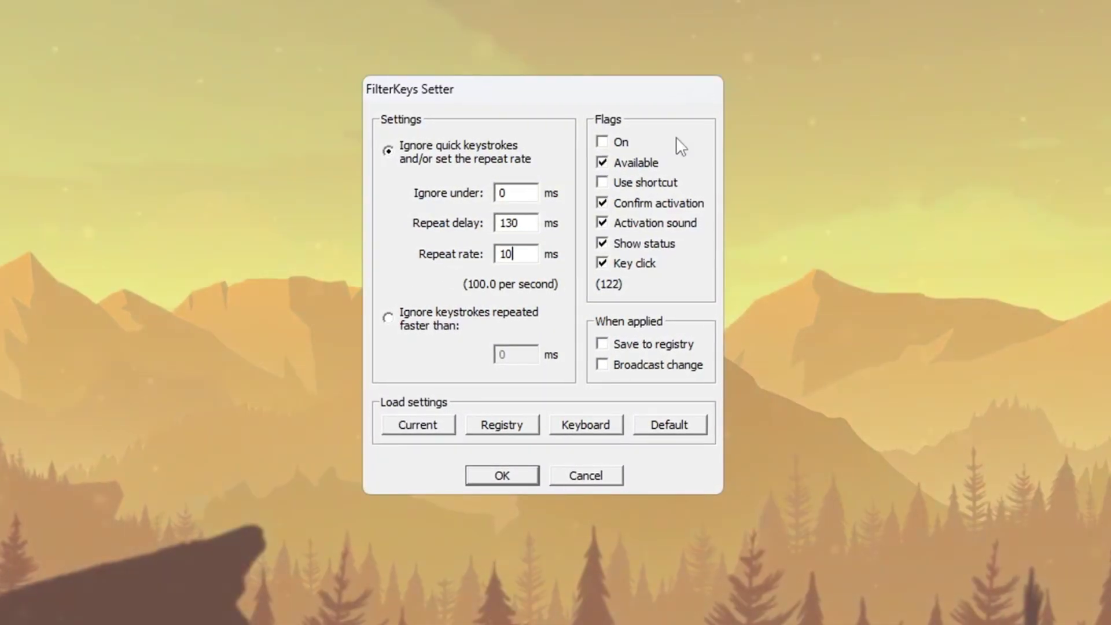
{"action": "left_click", "coordinate": [601, 344]}
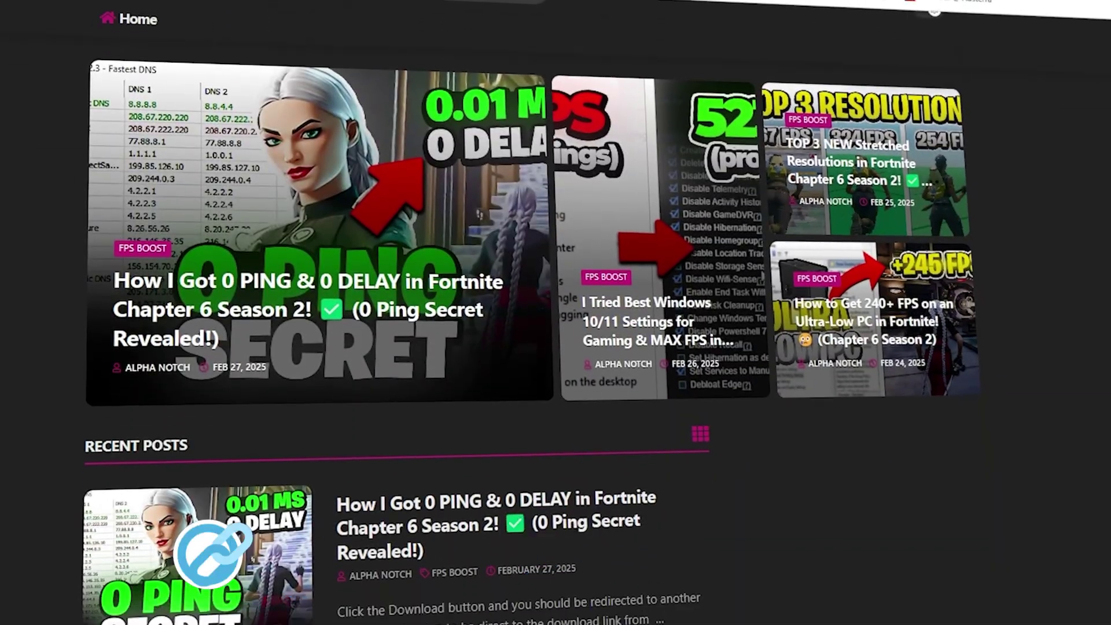
{"action": "scroll", "coordinate": [555, 312], "scroll_direction": "down", "scroll_amount": 8}
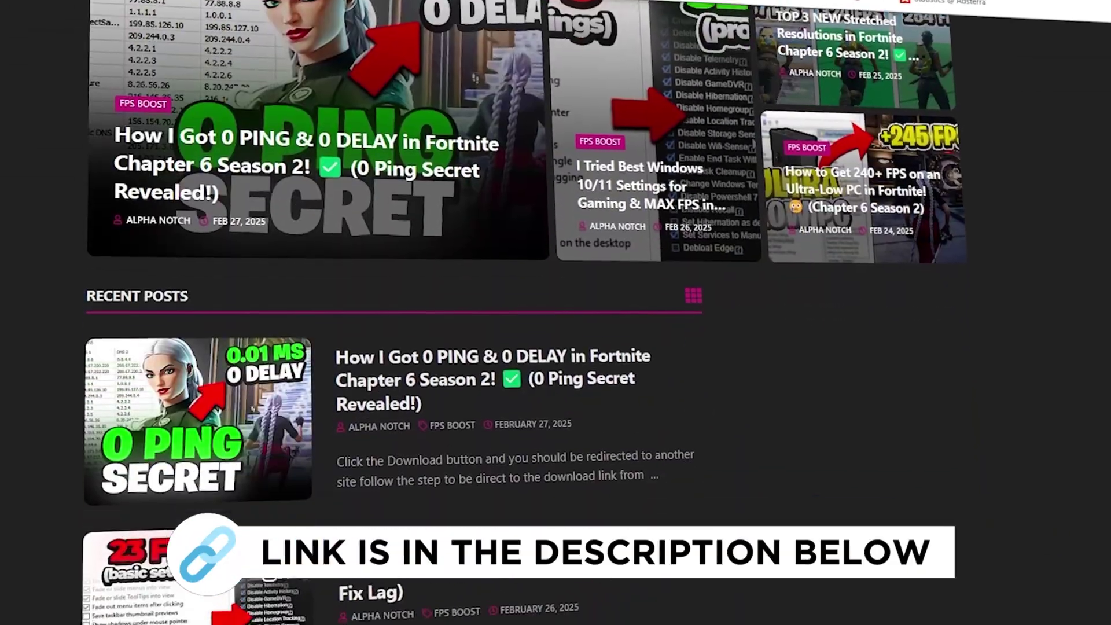
{"action": "scroll", "coordinate": [555, 313], "scroll_direction": "down", "scroll_amount": 7}
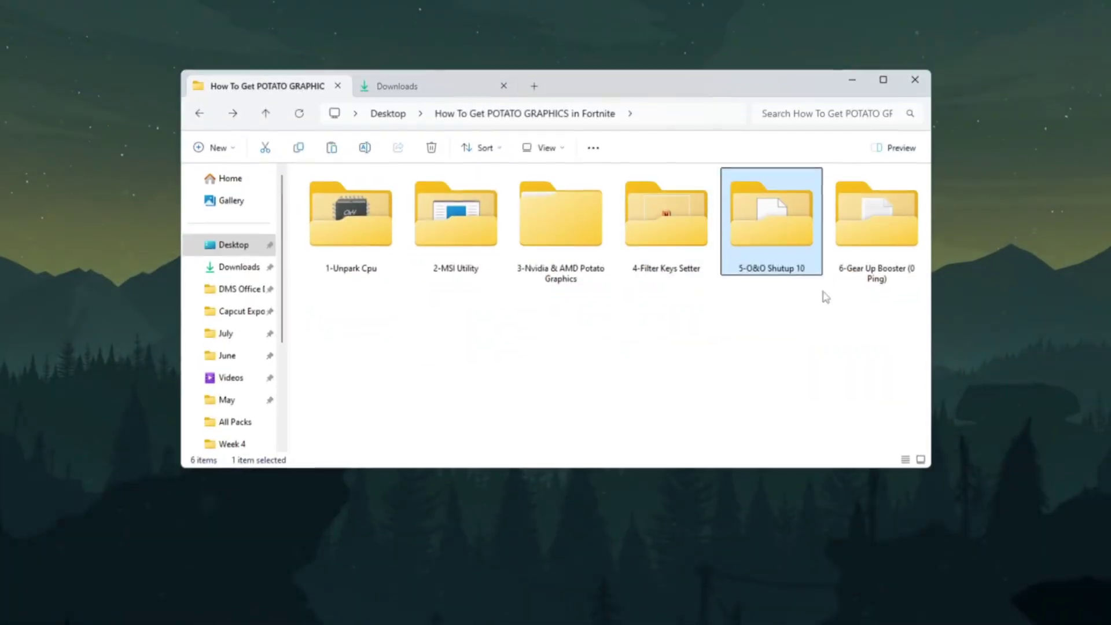
- Run OOSU10.exe from the 5-O&O Shutup 10 folder as administrator and minimize the folder window
{"action": "double_click", "coordinate": [773, 214]}
{"action": "left_click", "coordinate": [315, 215]}
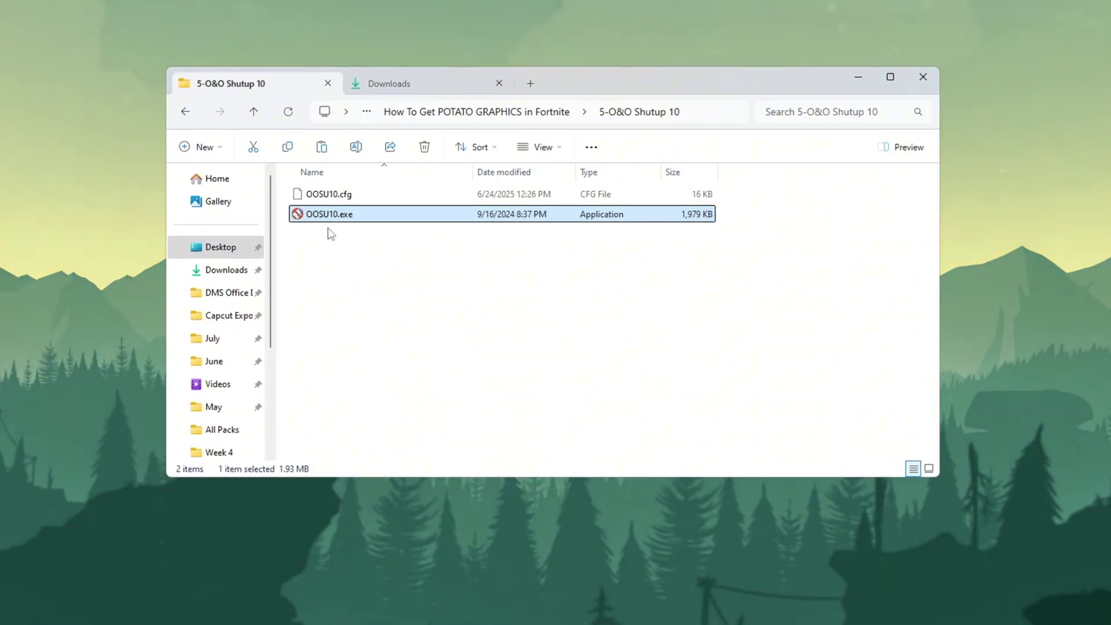
{"action": "right_click", "coordinate": [433, 215]}
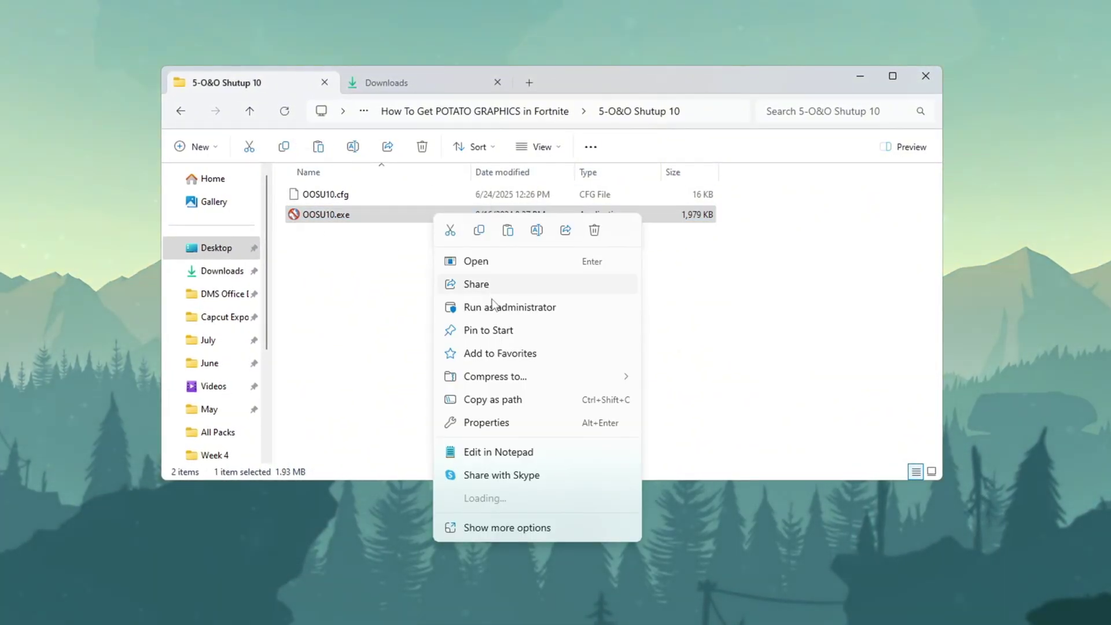
{"action": "left_click", "coordinate": [471, 305]}
{"action": "left_click", "coordinate": [859, 82]}
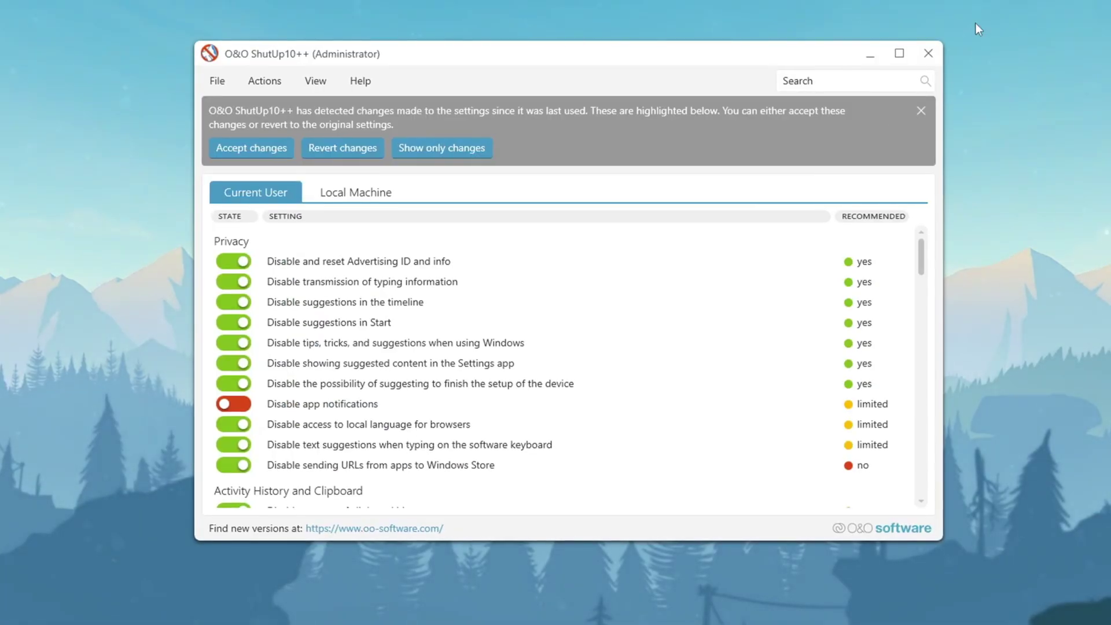
- Accept the detected changes and apply only the recommended privacy settings without creating a system restore point
{"action": "left_click", "coordinate": [234, 147]}
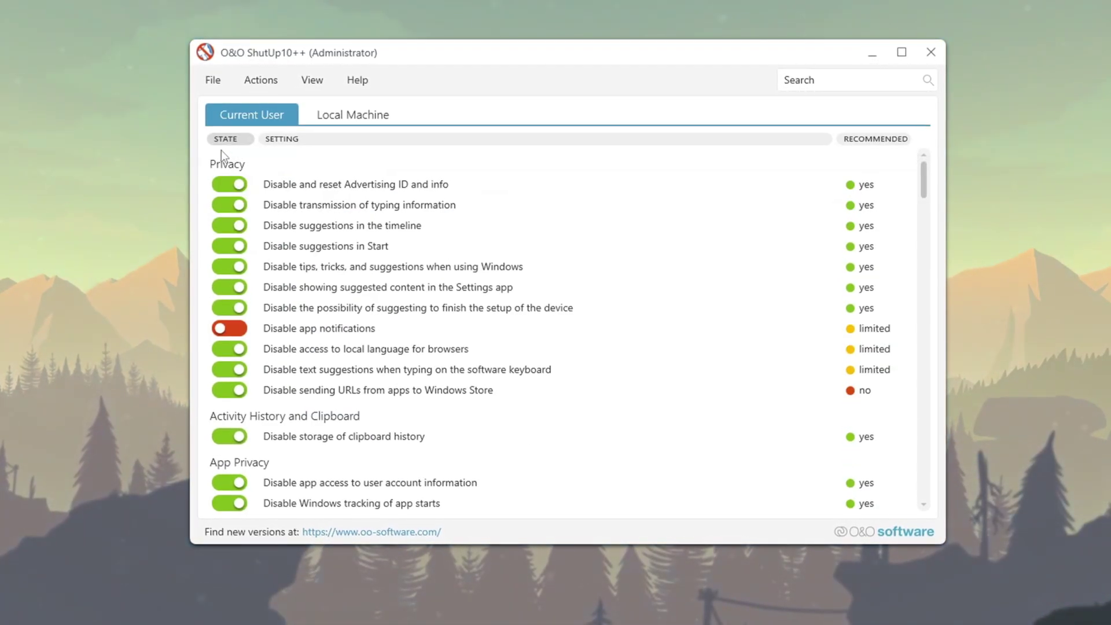
{"action": "scroll", "coordinate": [646, 242], "scroll_direction": "down", "scroll_amount": 15}
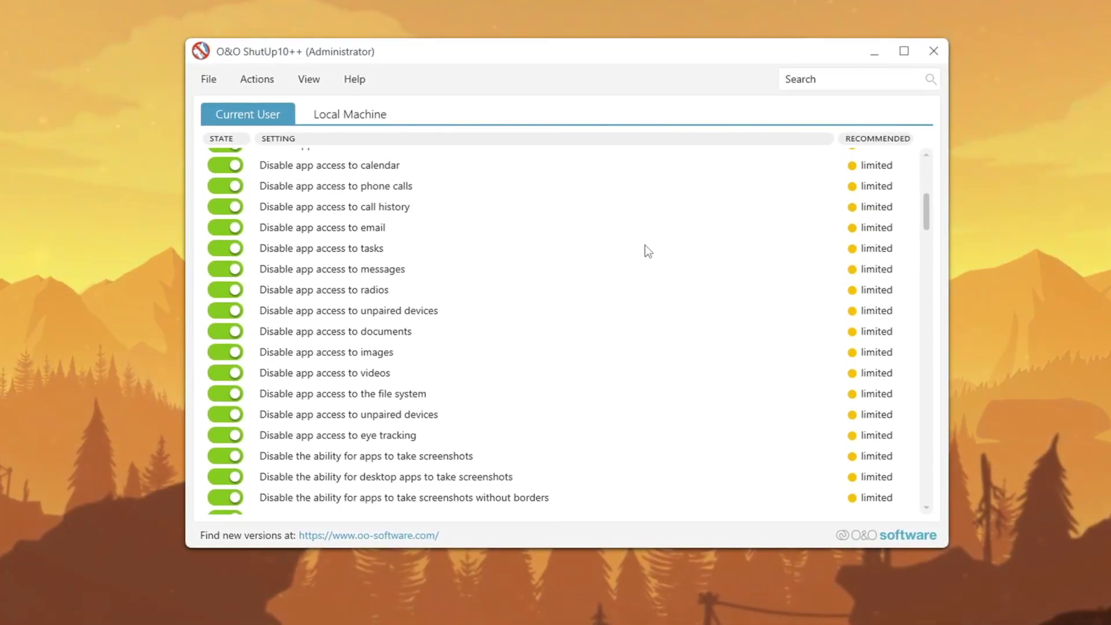
{"action": "left_click", "coordinate": [252, 79]}
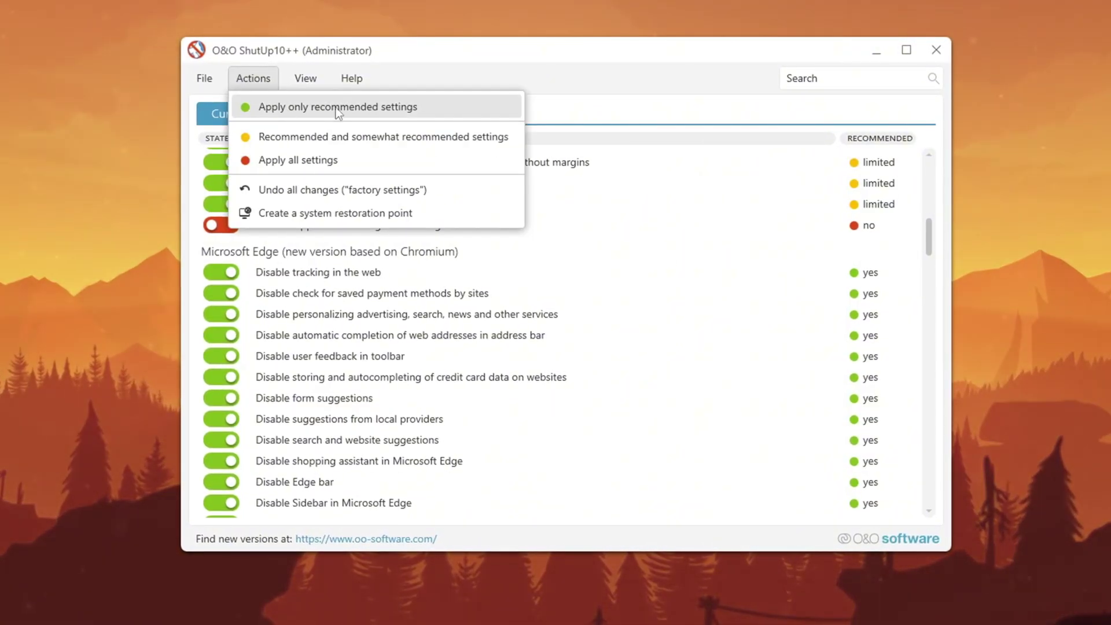
{"action": "left_click", "coordinate": [369, 112]}
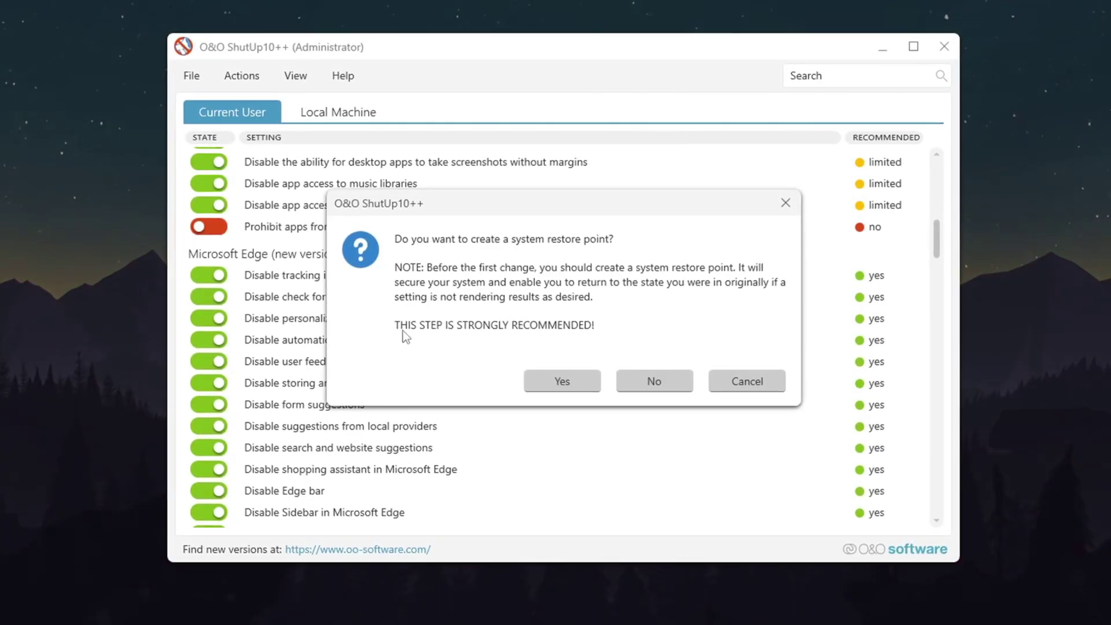
{"action": "left_click", "coordinate": [654, 382]}
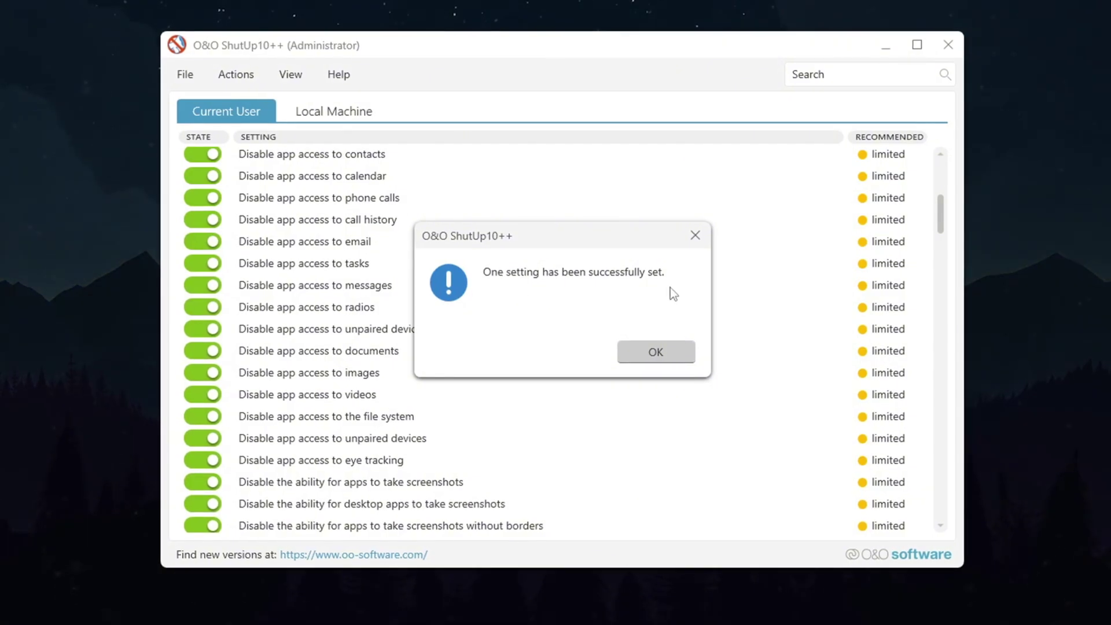
{"action": "left_click", "coordinate": [655, 352]}
- Review the current user's privacy settings, including the Microsoft Edge, Office, synchronization and Cortana sections
{"action": "scroll", "coordinate": [506, 255], "scroll_direction": "down", "scroll_amount": 20}
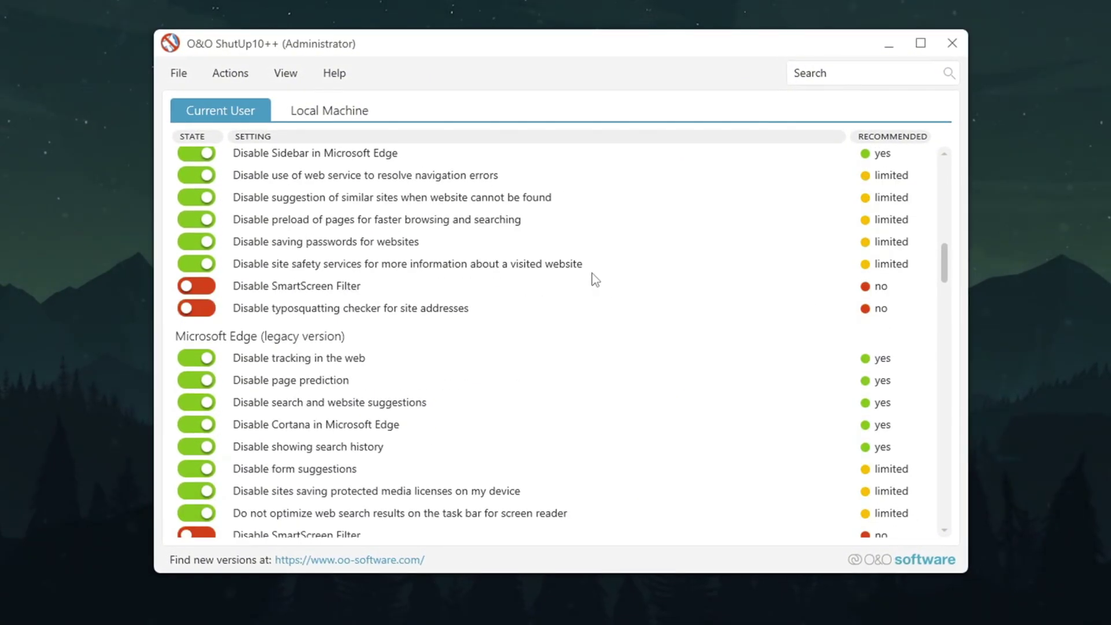
{"action": "scroll", "coordinate": [691, 361], "scroll_direction": "down", "scroll_amount": 20}
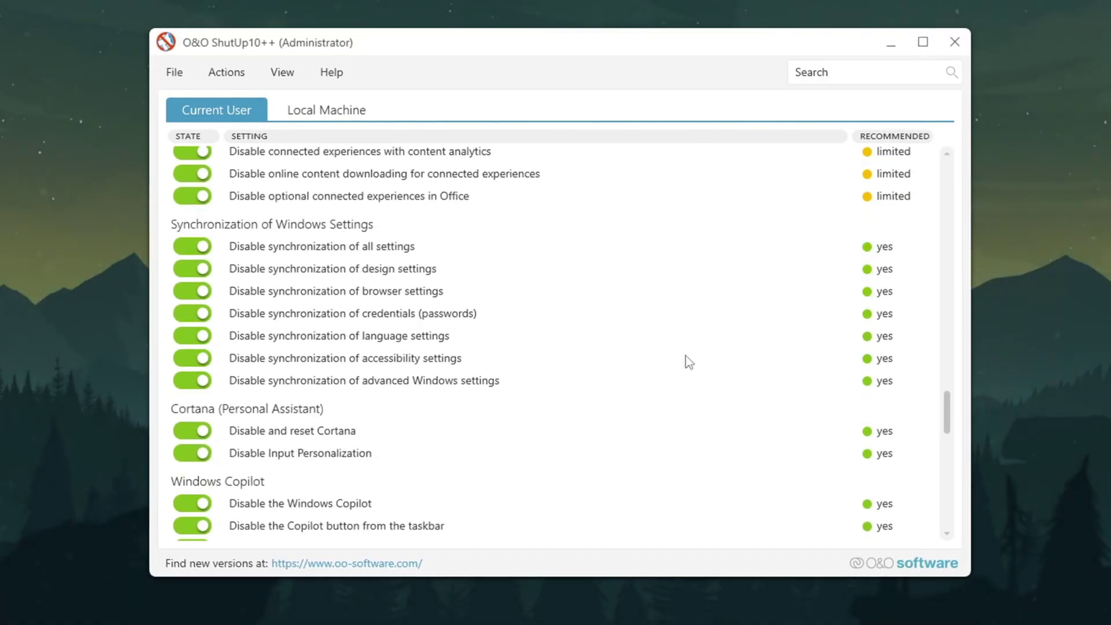
{"action": "scroll", "coordinate": [683, 353], "scroll_direction": "up", "scroll_amount": 15}
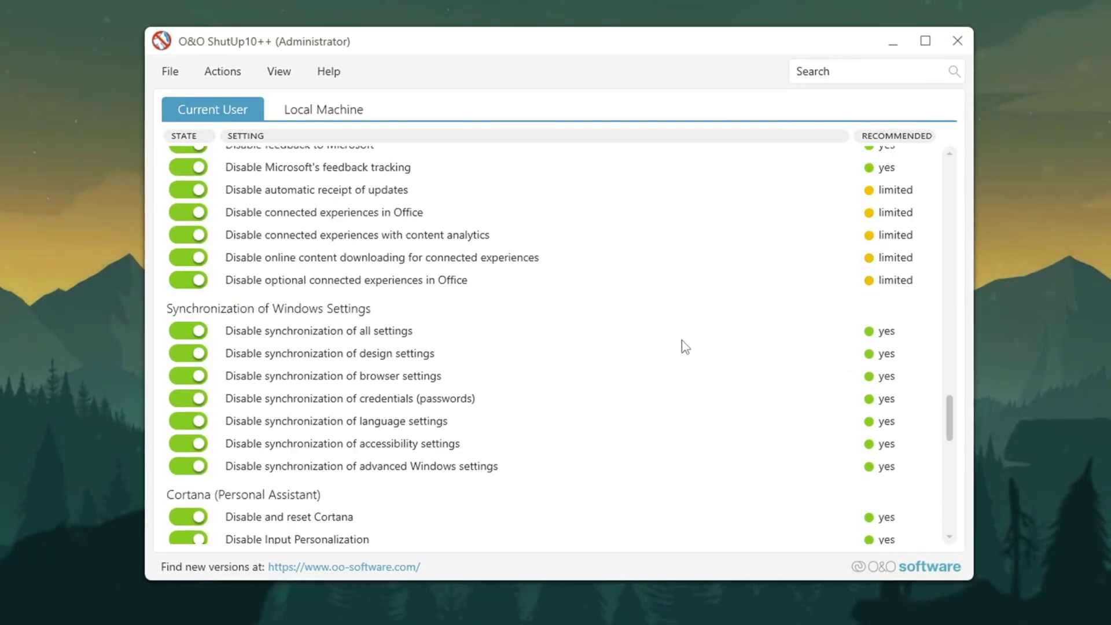
{"action": "left_click", "coordinate": [246, 74]}
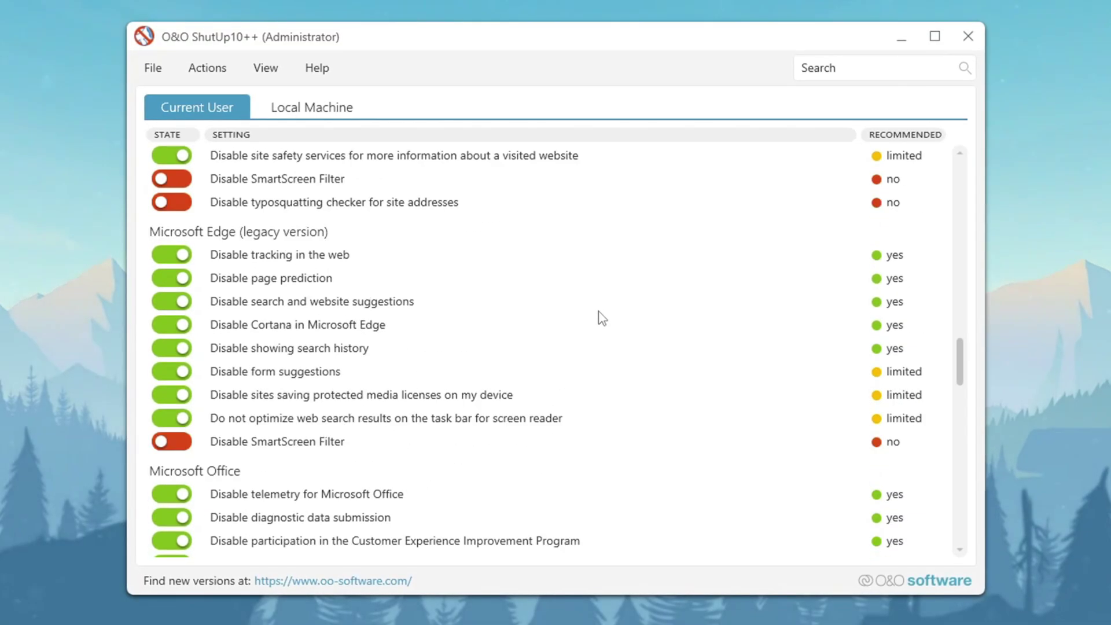
{"action": "scroll", "coordinate": [602, 322], "scroll_direction": "up", "scroll_amount": 6}
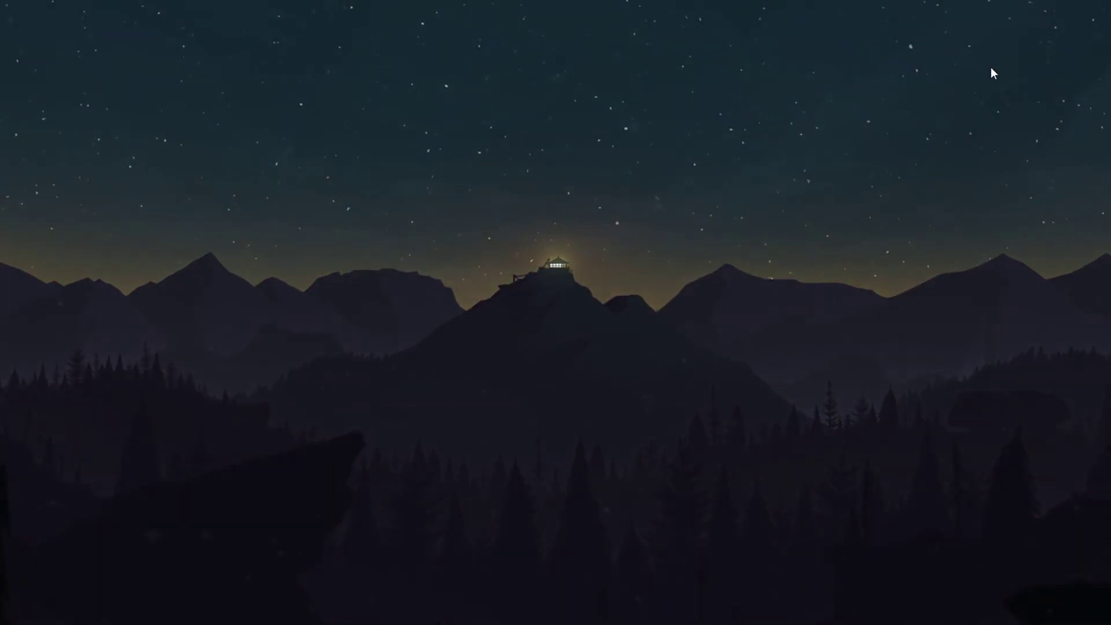
- Search Windows for "game mode" and open the Game Mode settings page
{"action": "key", "text": "super"}
{"action": "type", "text": "game m"}
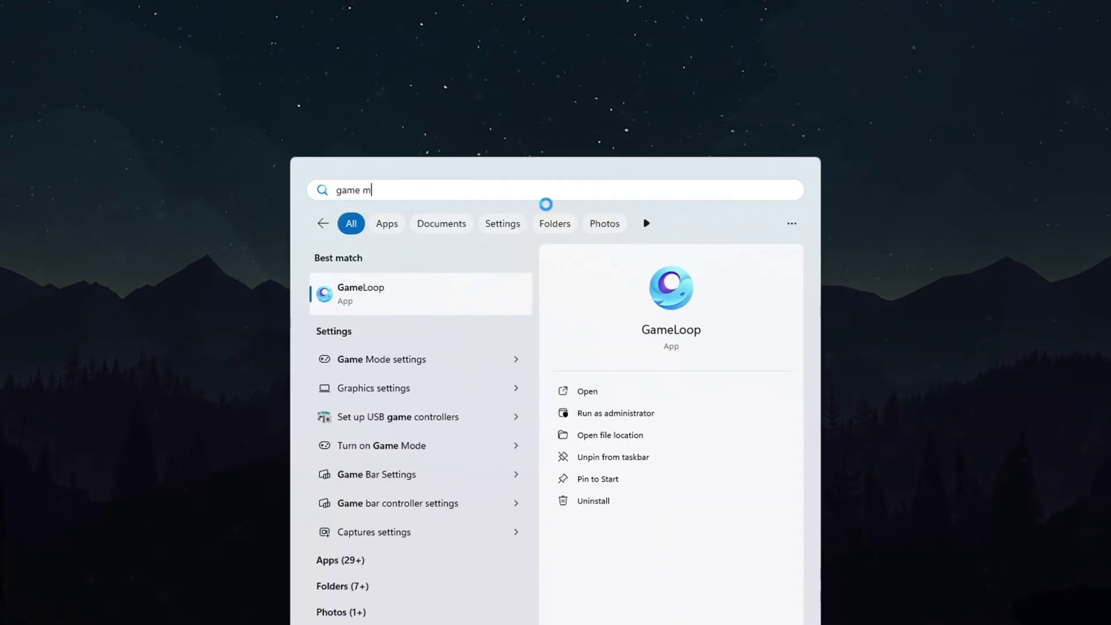
{"action": "type", "text": "ode"}
{"action": "key", "text": "Return"}
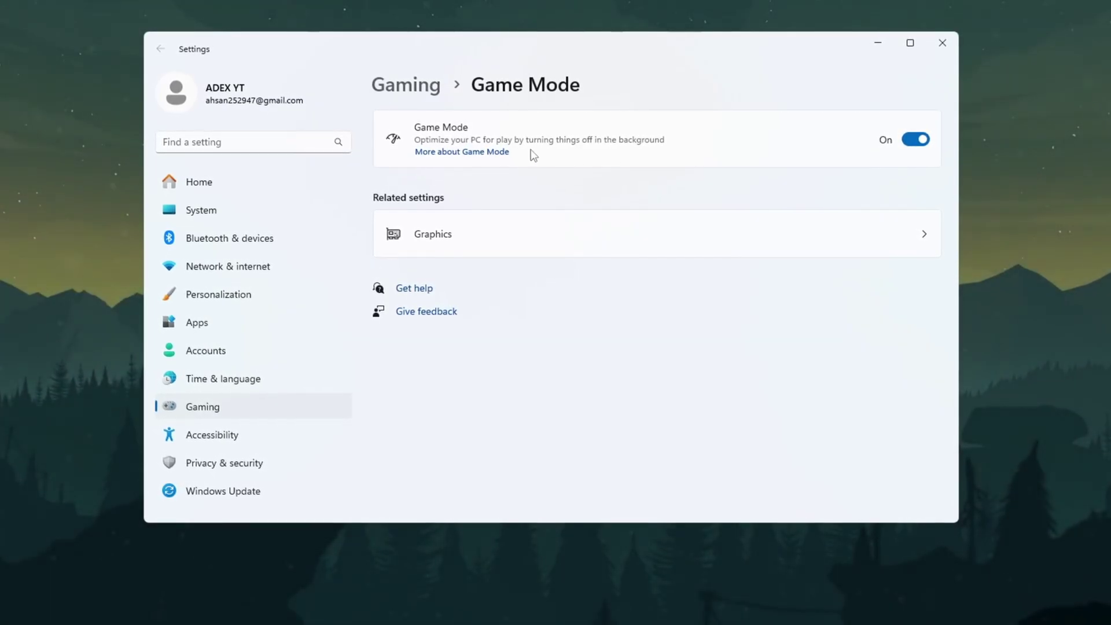
- Go to the related Graphics settings and open the graphics preference options for FortniteLauncher.exe
{"action": "left_click", "coordinate": [427, 252]}
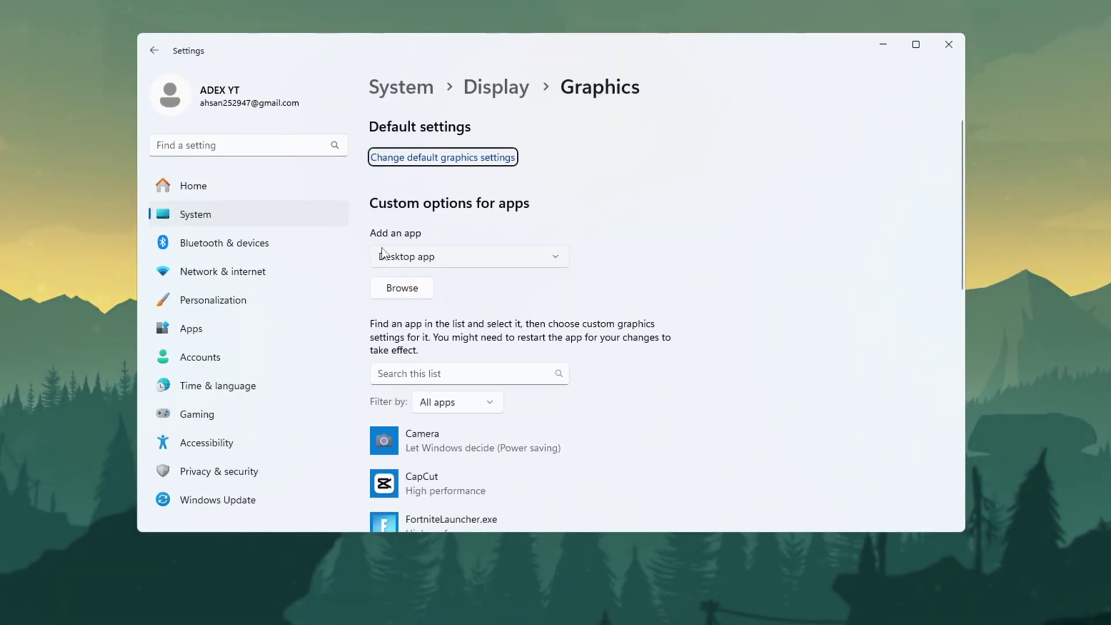
{"action": "scroll", "coordinate": [404, 300], "scroll_direction": "down", "scroll_amount": 5}
{"action": "left_click", "coordinate": [451, 217]}
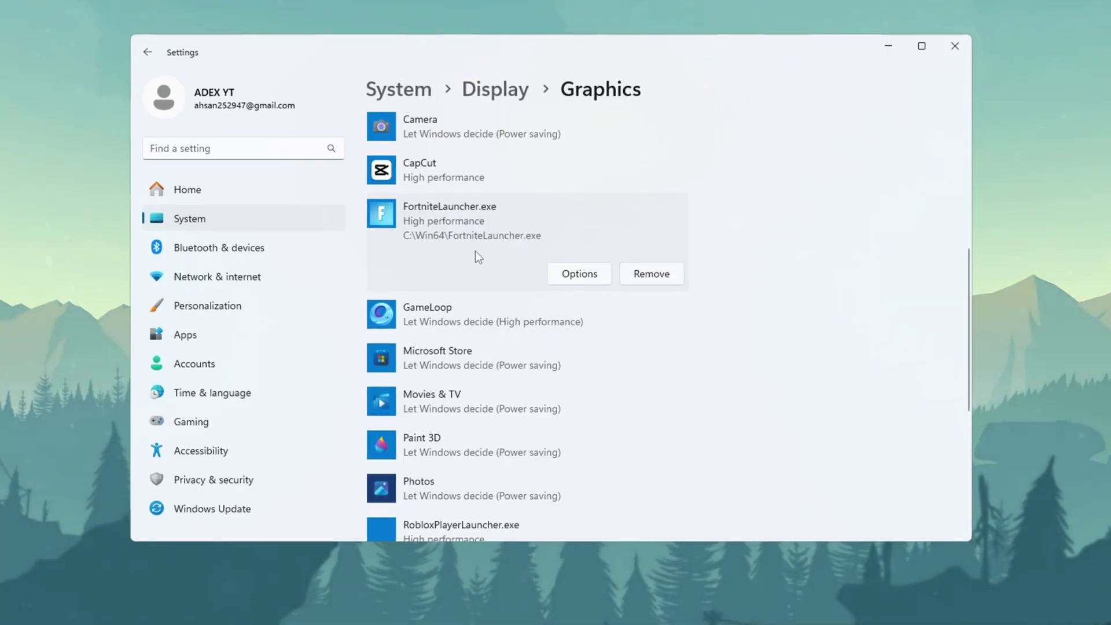
{"action": "left_click", "coordinate": [592, 283]}
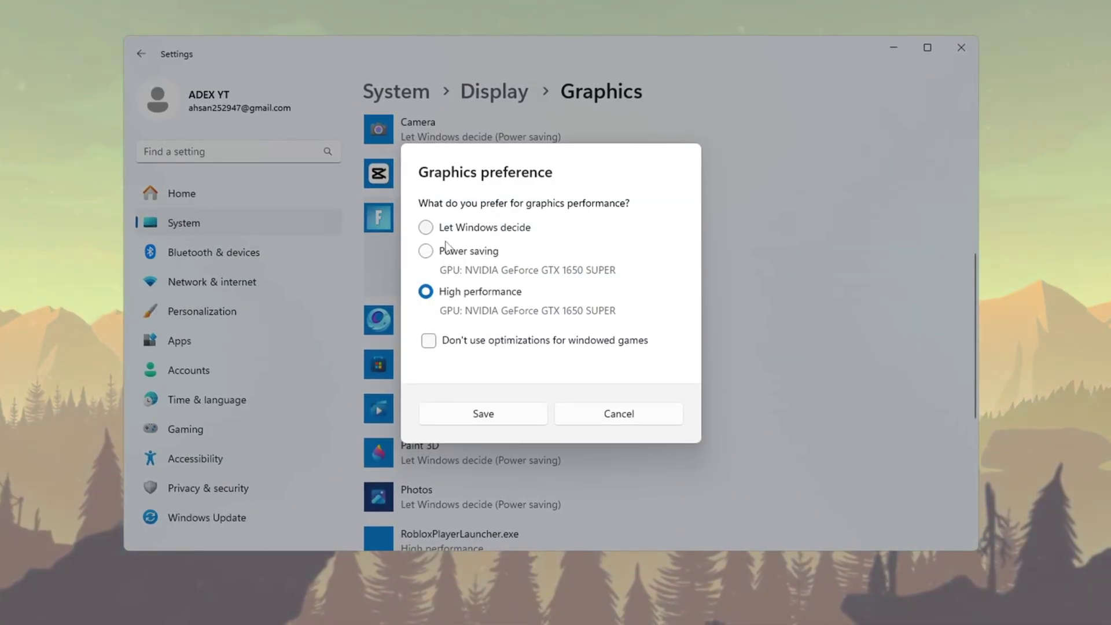